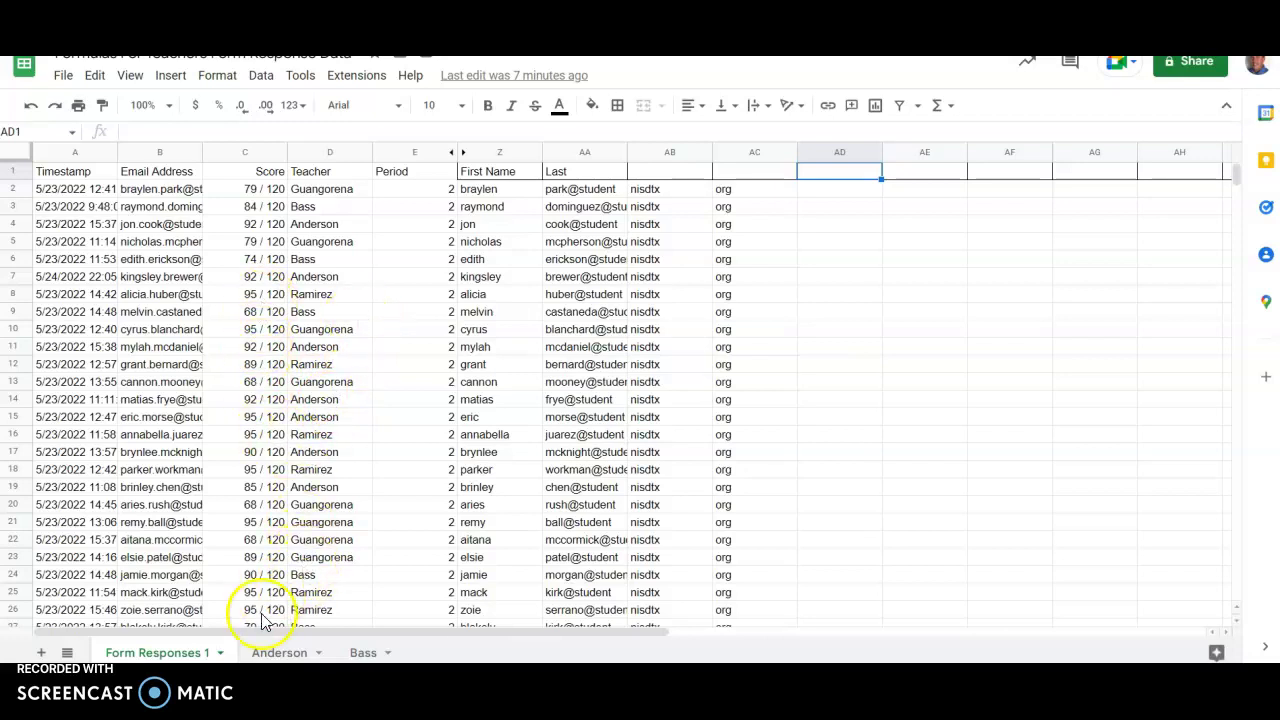
Open the Anderson sheet, showing the QUERY-built list of emails, periods and scores.
click(274, 652)
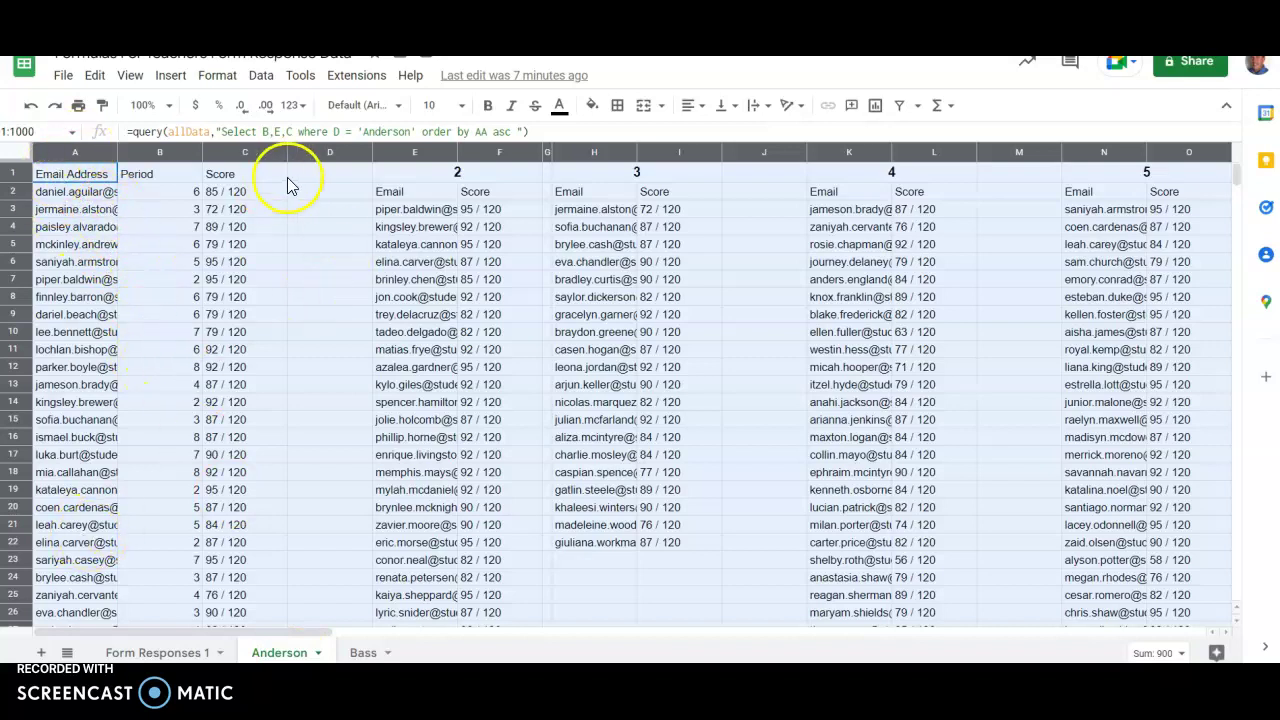
Resize spacer columns J, M, P, S and V to 10 px wide.
click(390, 172)
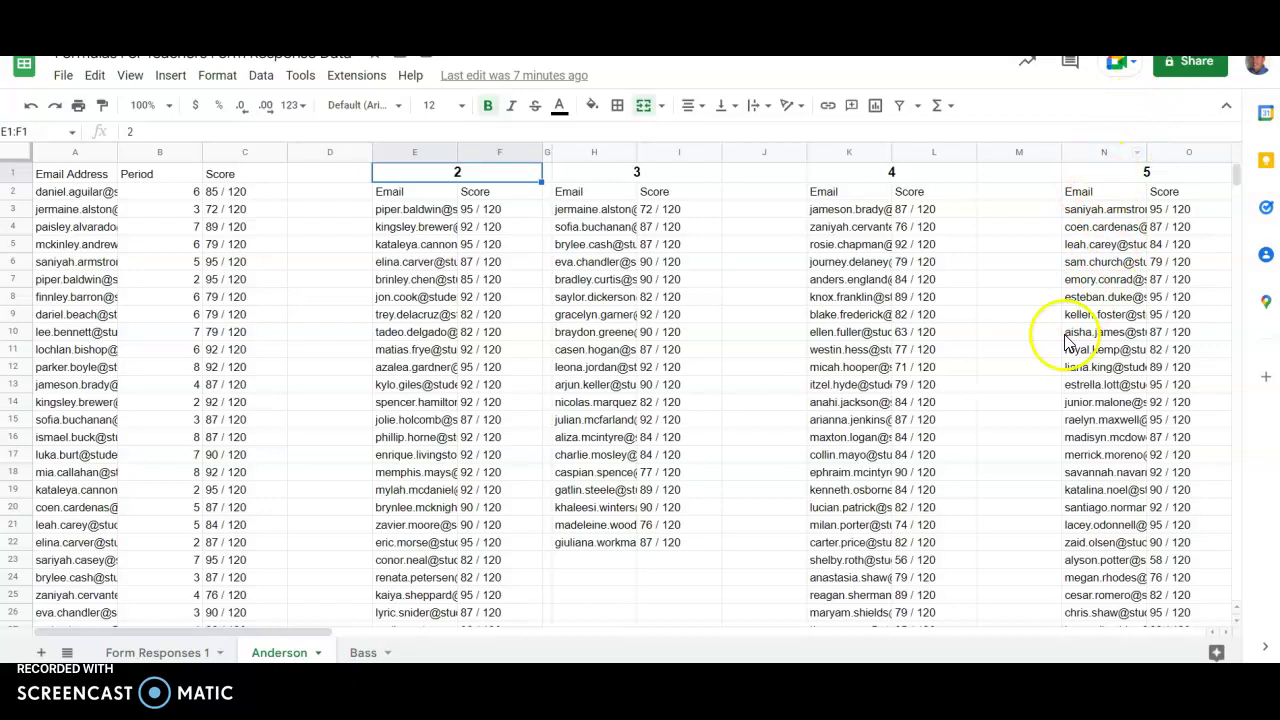
click(738, 150)
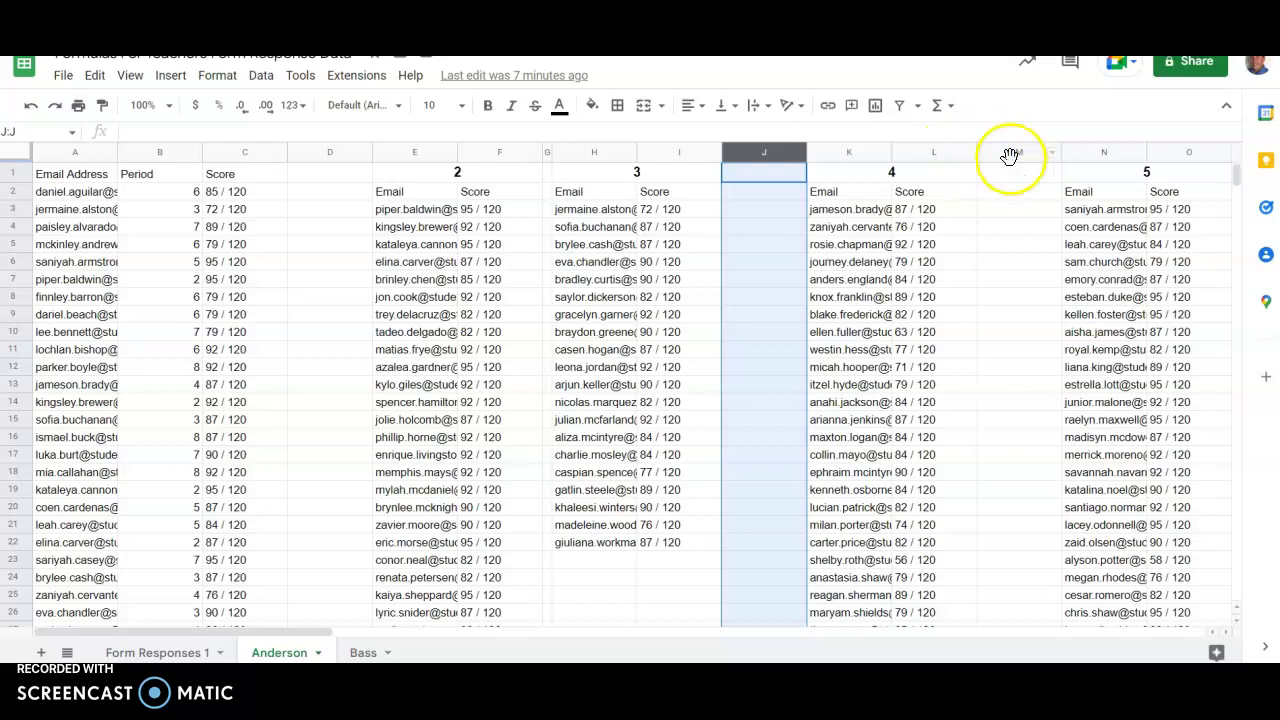
ctrl+click(1010, 152)
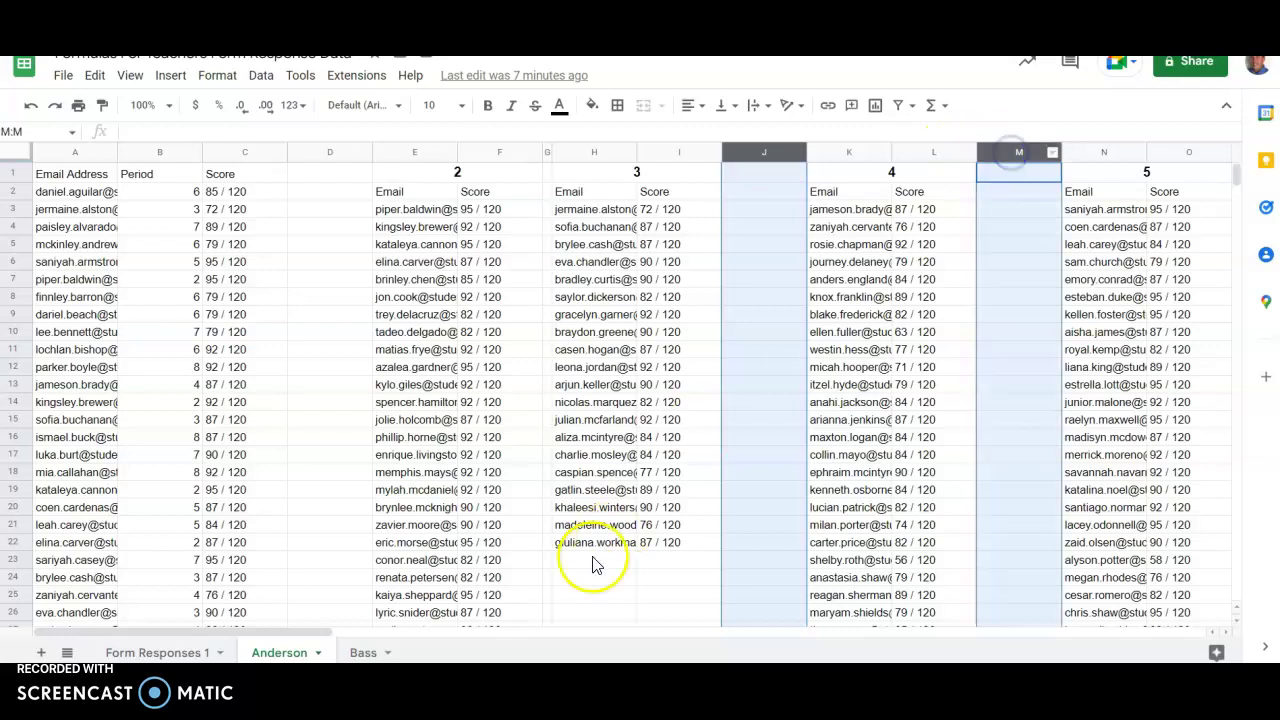
drag(293, 637, 488, 634)
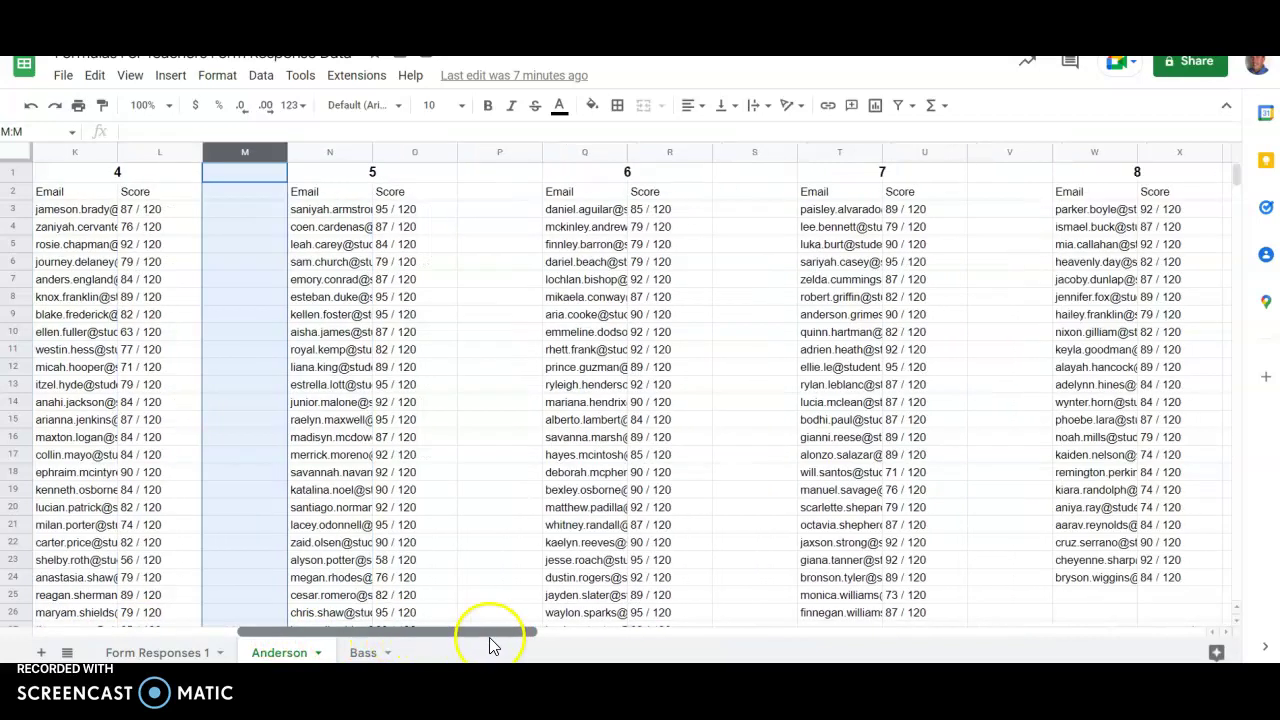
ctrl+click(494, 152)
ctrl+click(727, 152)
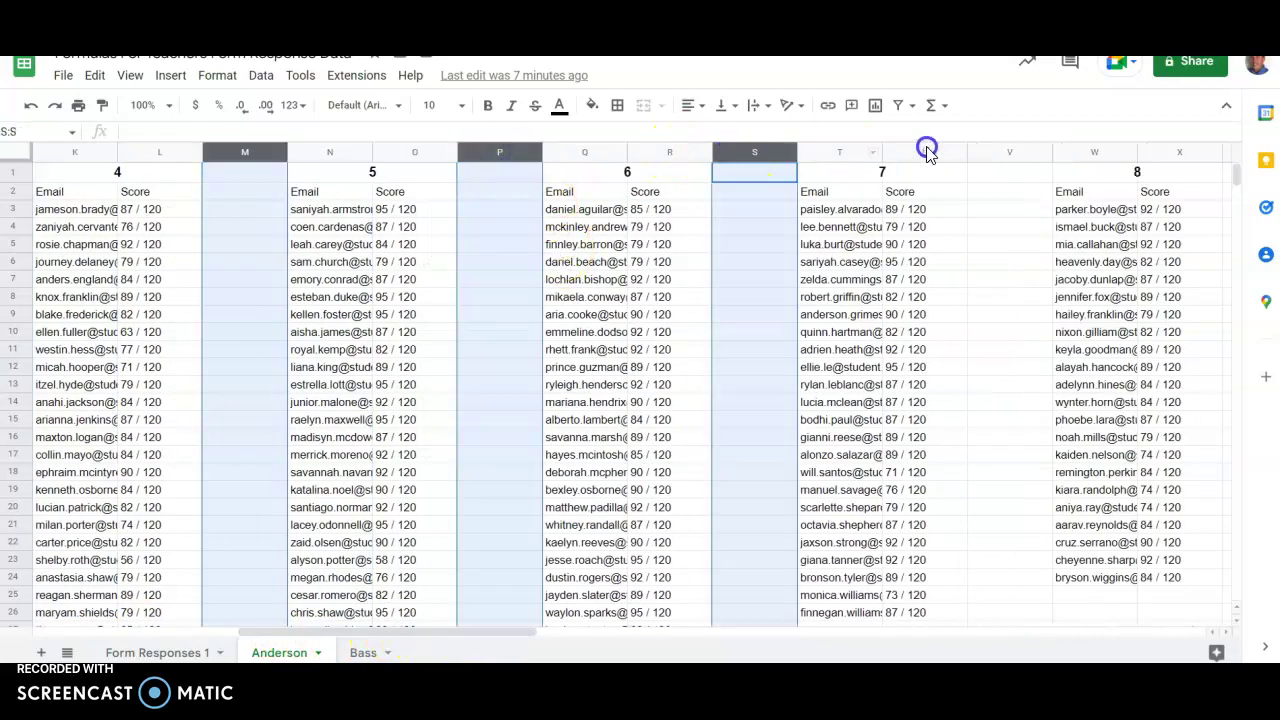
ctrl+click(975, 150)
right_click(976, 150)
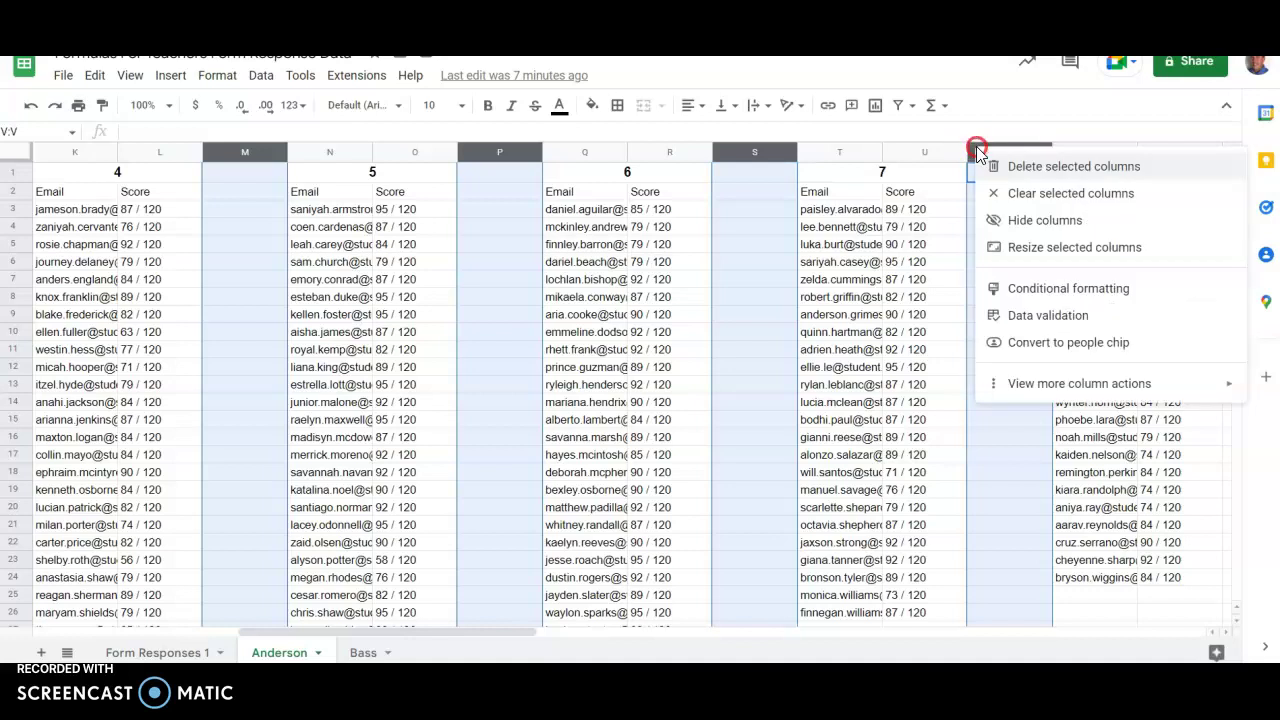
click(1078, 250)
text(10)
key(Return)
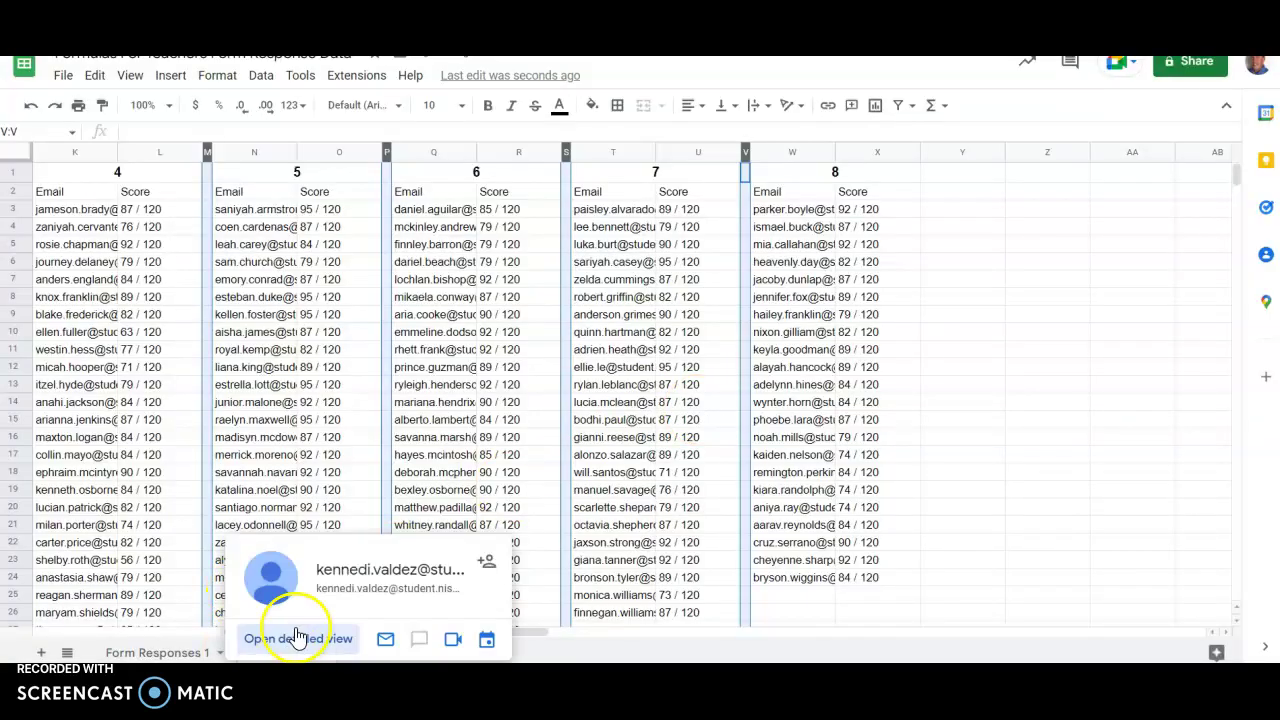
Drag column D's border left to make it a slim divider.
drag(525, 634, 257, 637)
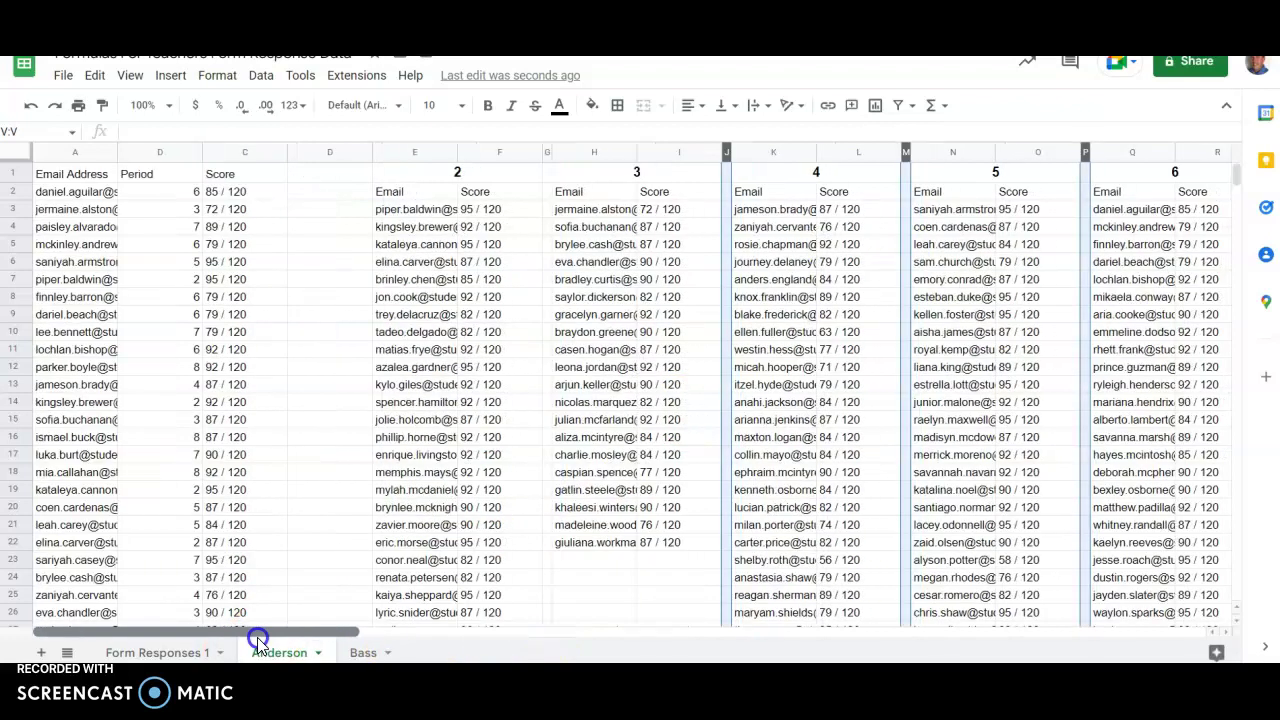
click(330, 152)
drag(366, 155, 302, 160)
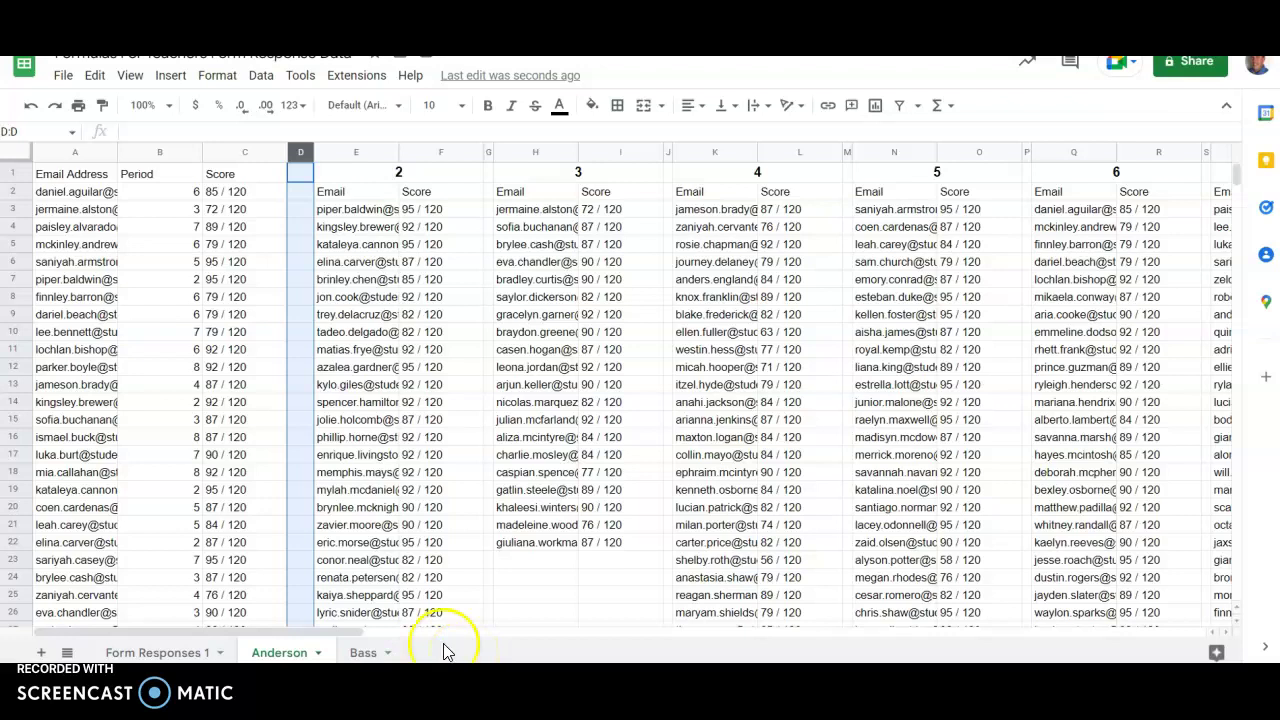
Open the Bass sheet and check cells D6 and D17 in its blank column D.
click(366, 652)
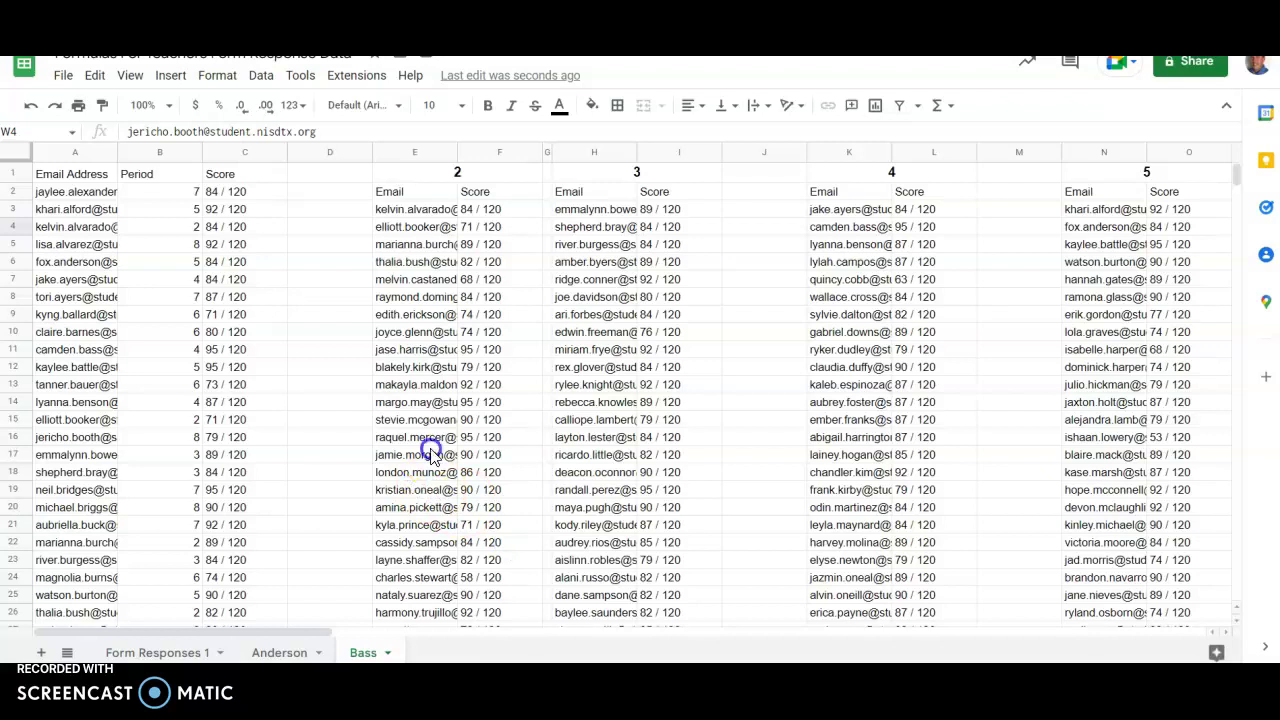
mouse_move(390, 370)
click(310, 268)
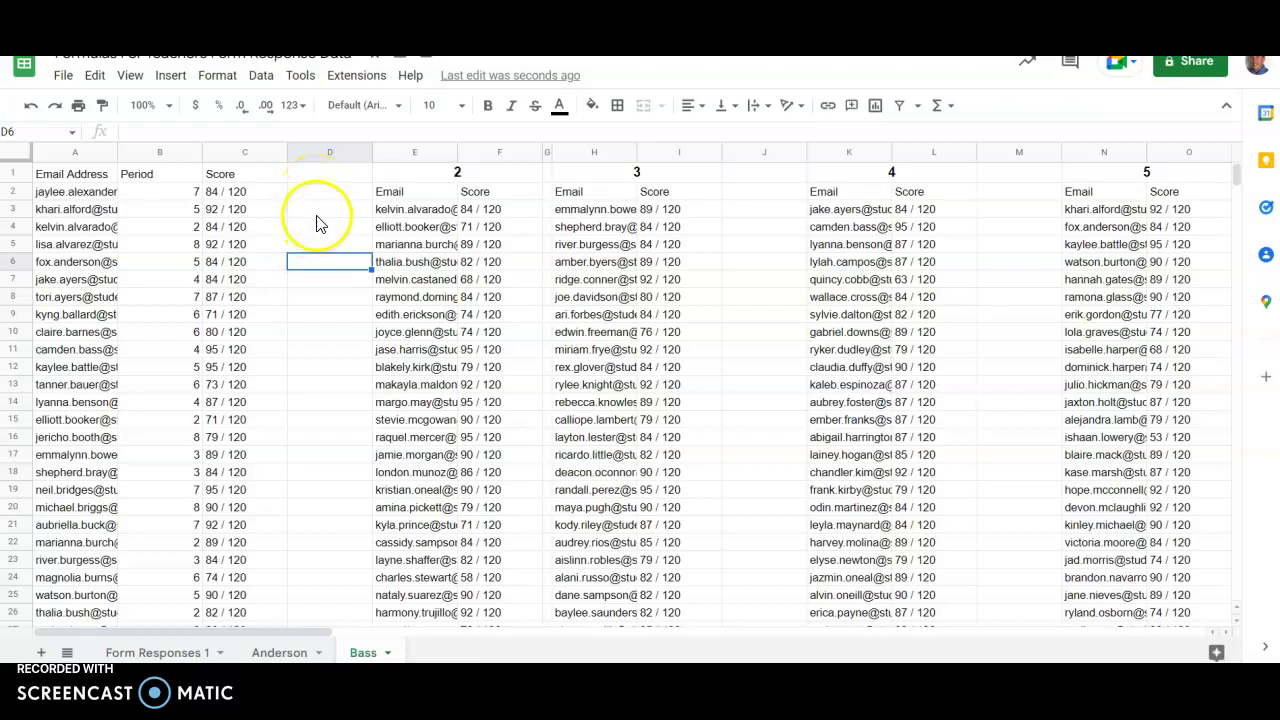
click(329, 457)
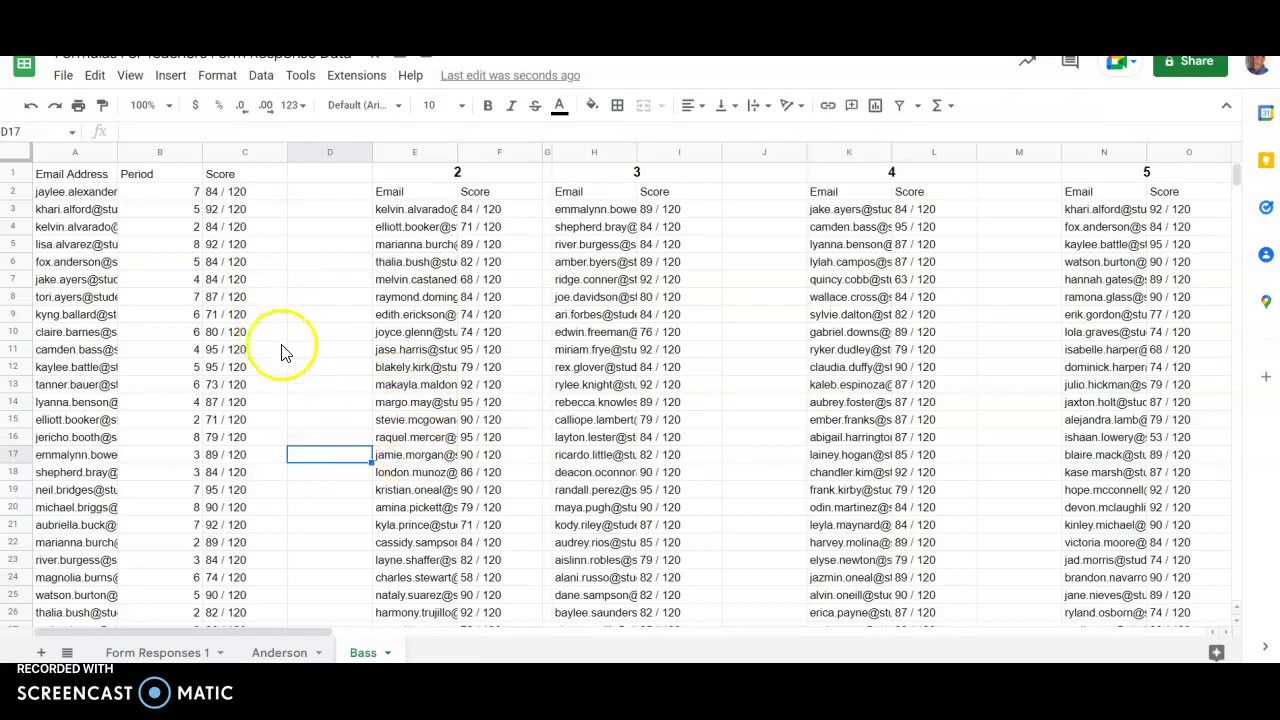
Start a blank spreadsheet with File > New > Spreadsheet, leaving the Bass sheet open.
click(58, 78)
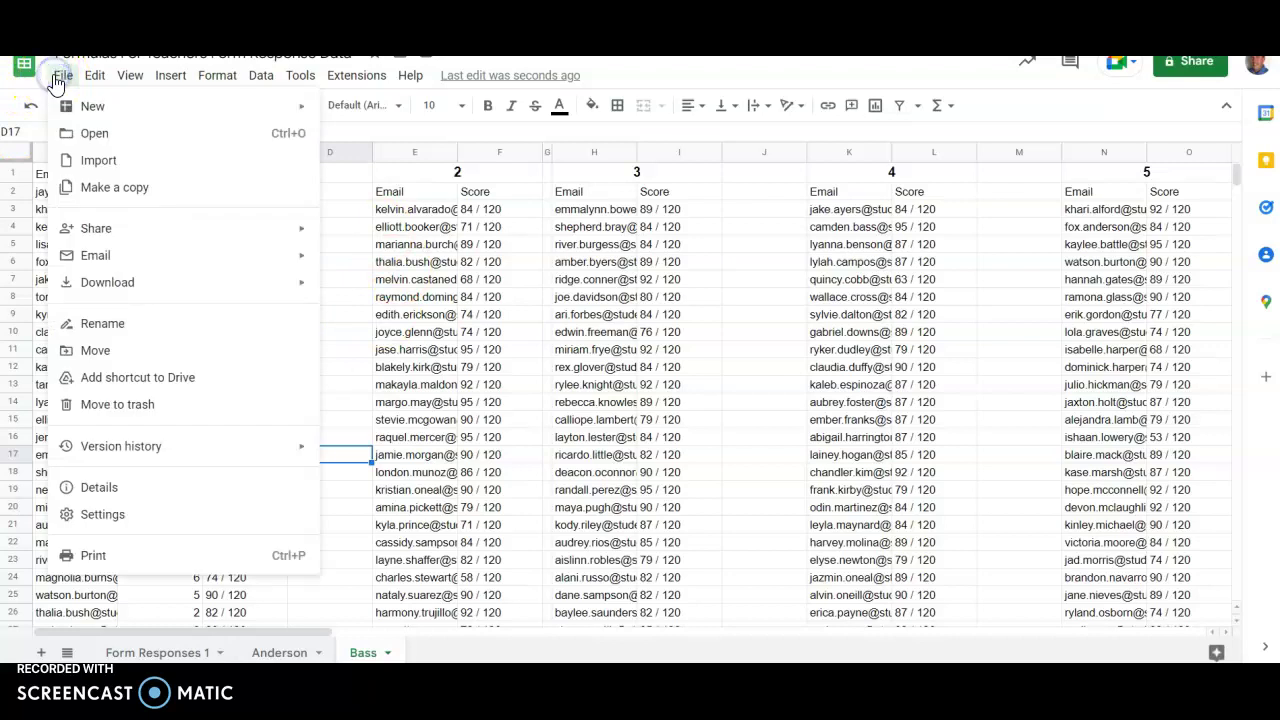
mouse_move(89, 106)
click(392, 108)
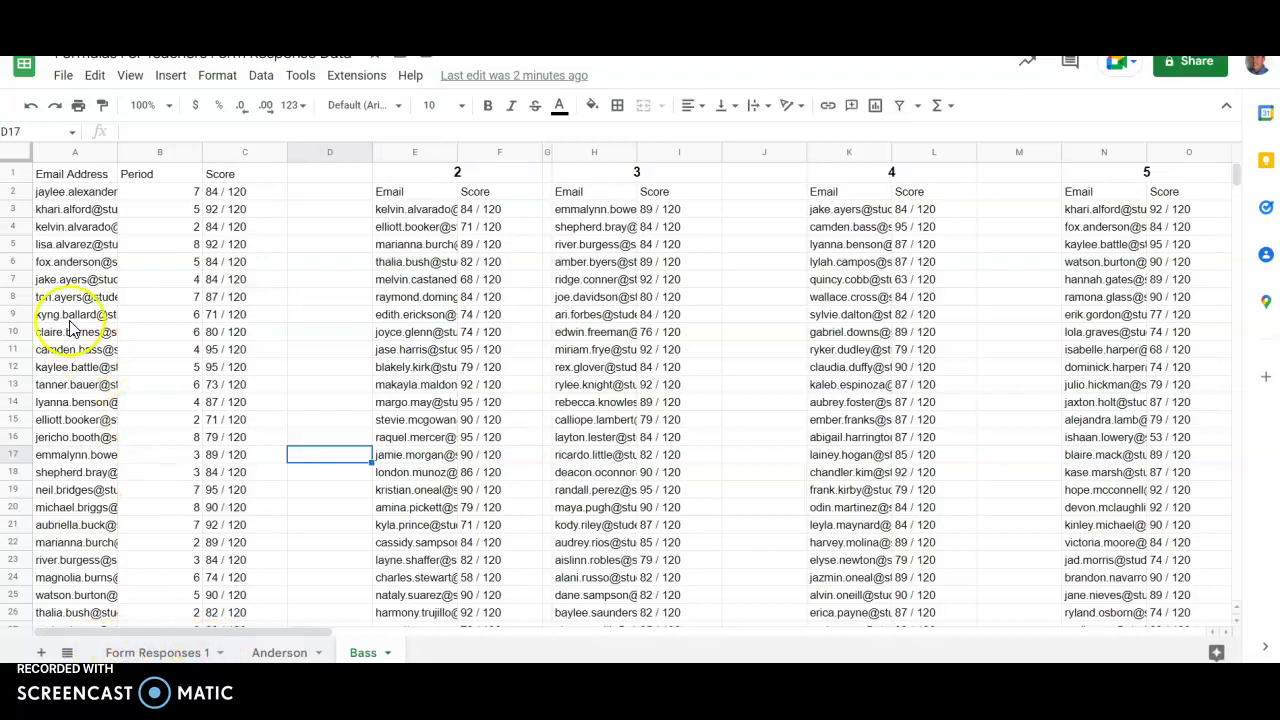
mouse_move(36, 195)
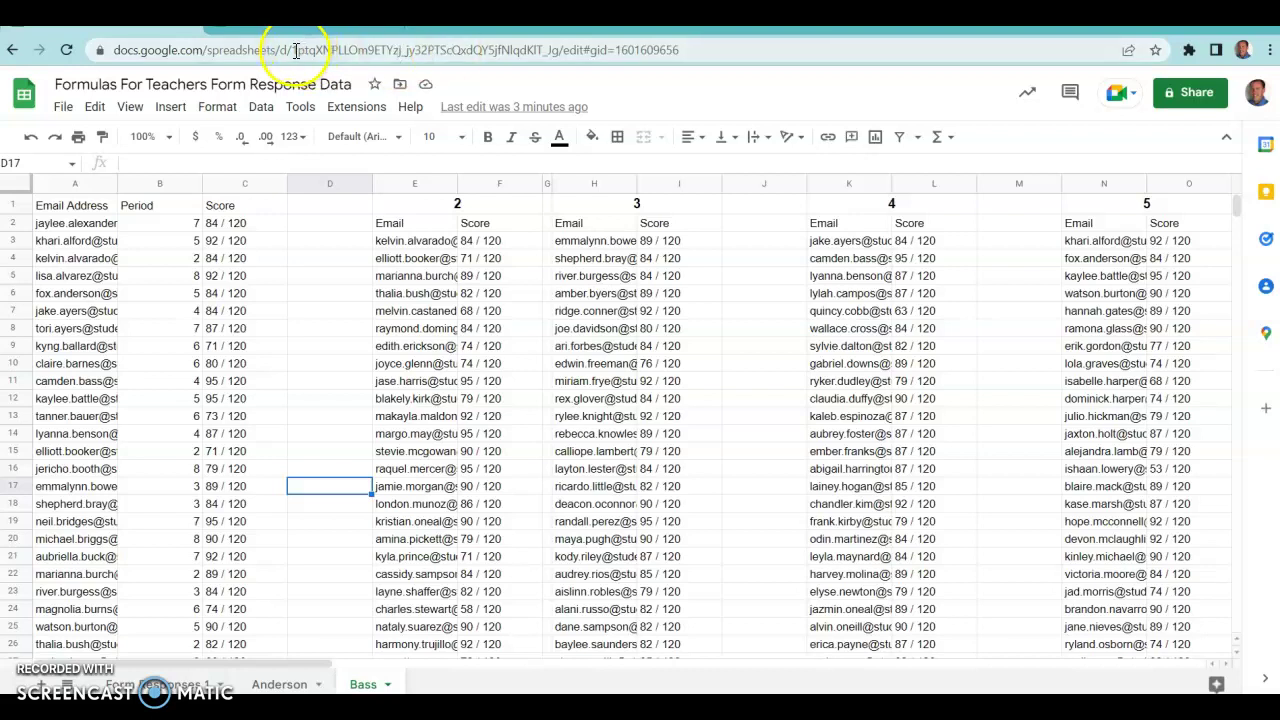
Select the source workbook's ID in the address bar, then go to the Untitled spreadsheet.
drag(294, 50, 559, 50)
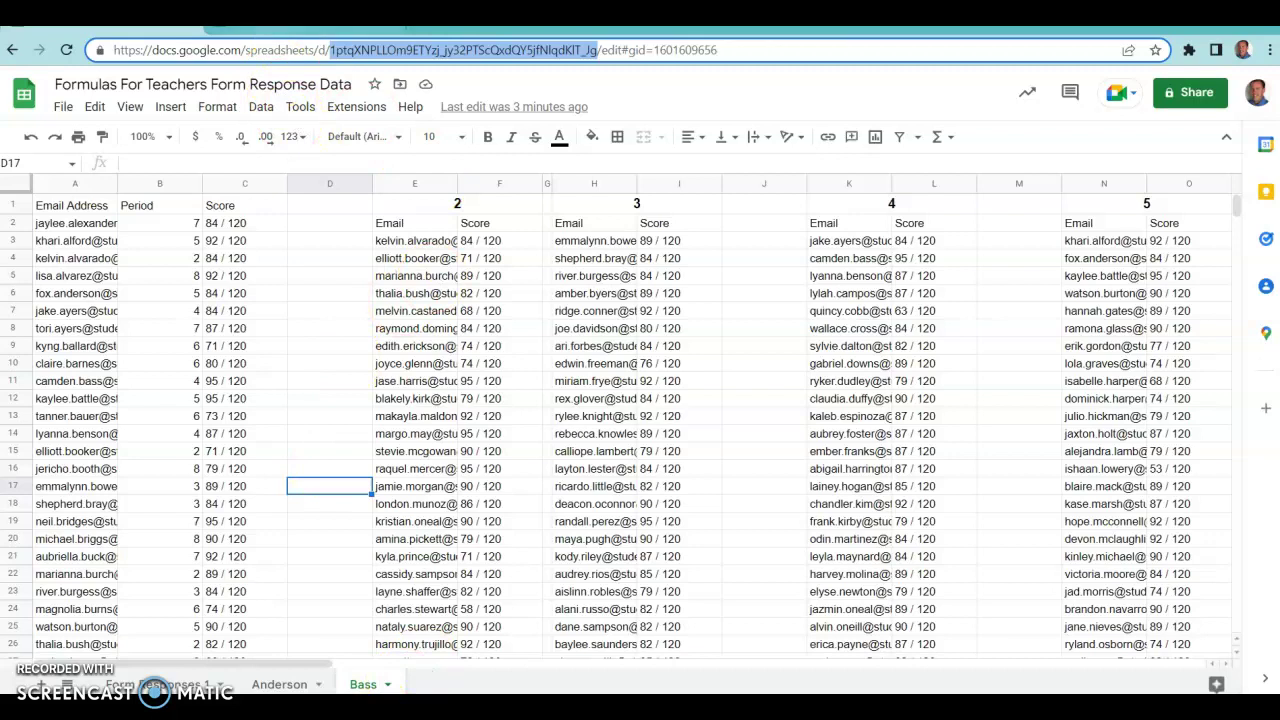
click(276, 28)
Enter =importRange("<source ID>","Bass!") in cell A1.
click(70, 205)
text(=import)
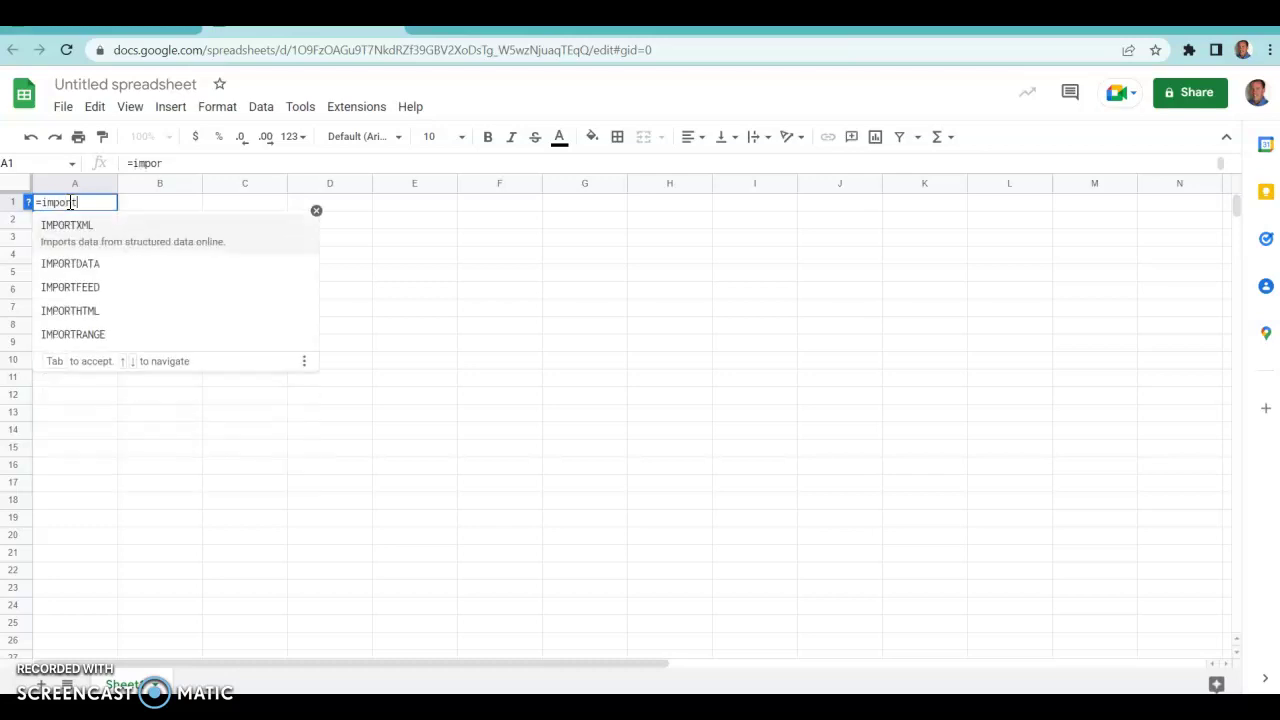
text(Range)
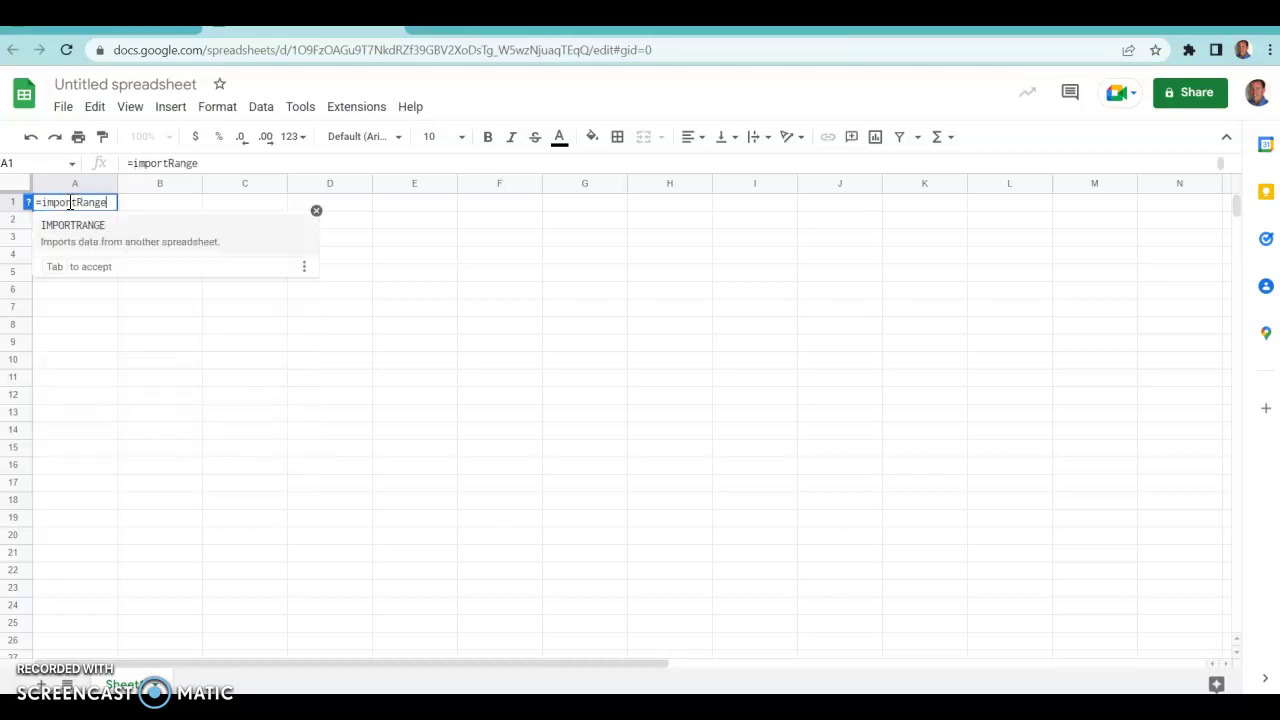
text(()
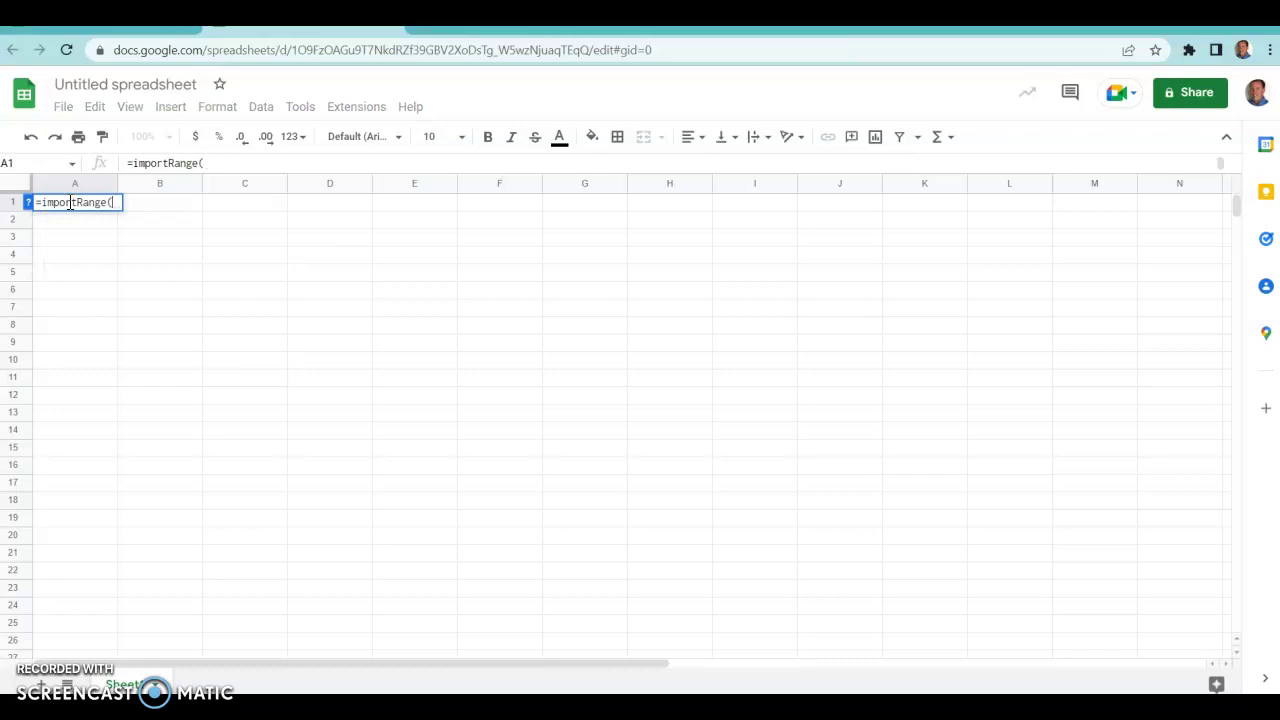
text(")
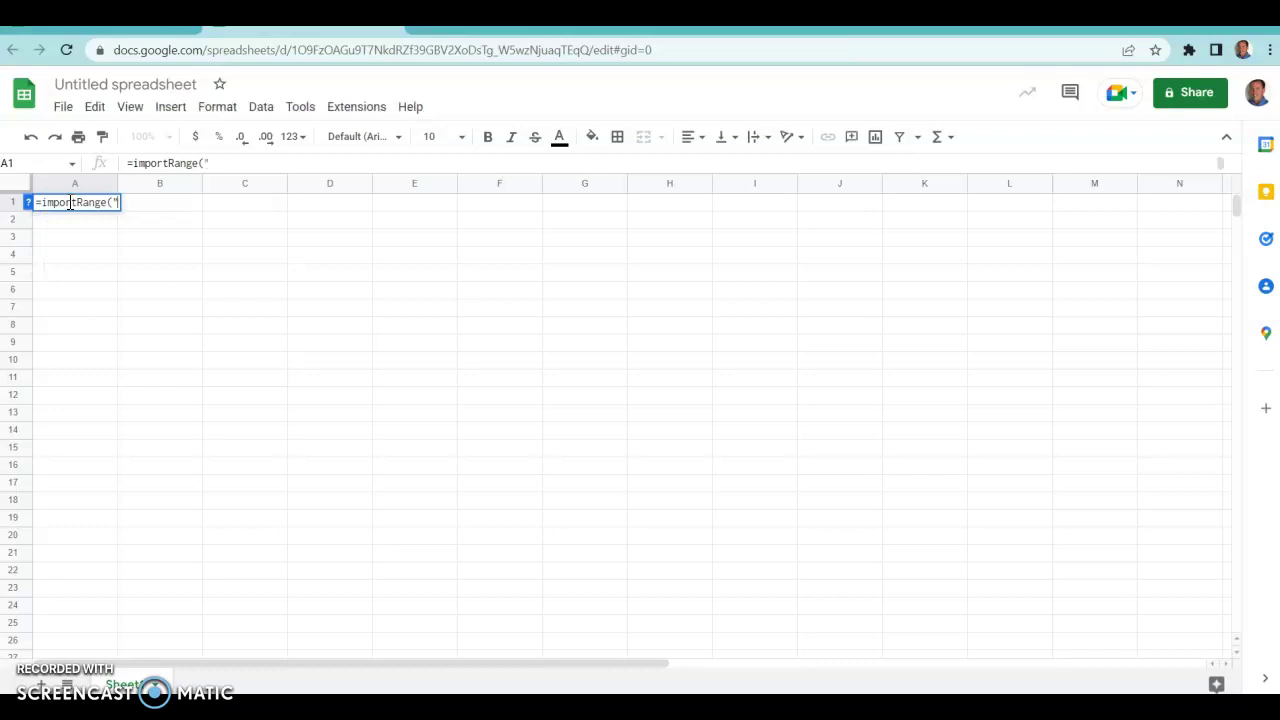
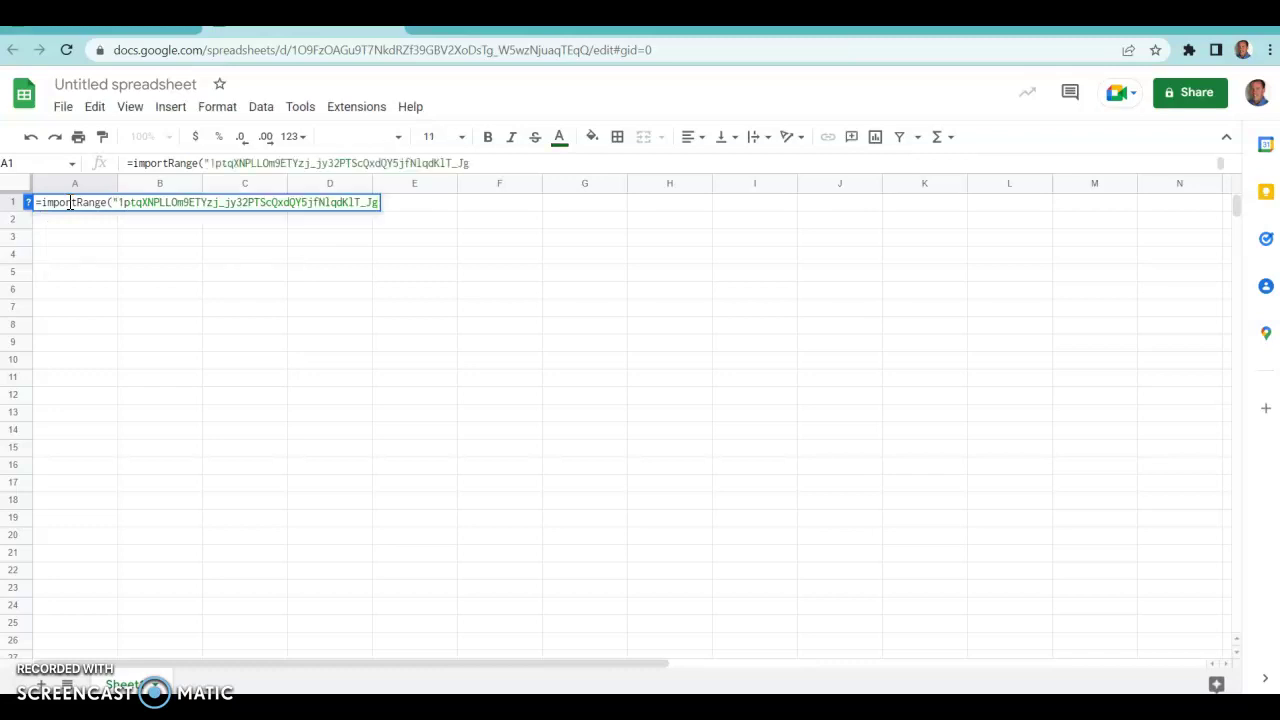
text(",)
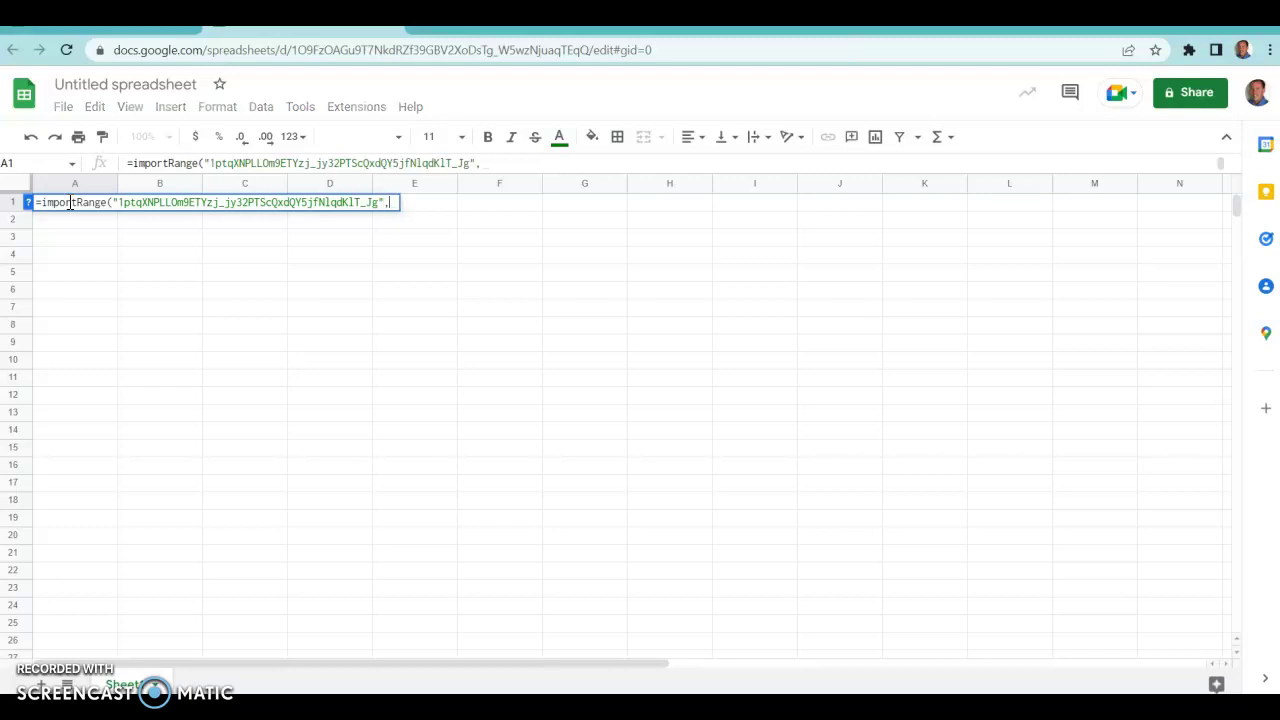
text(")
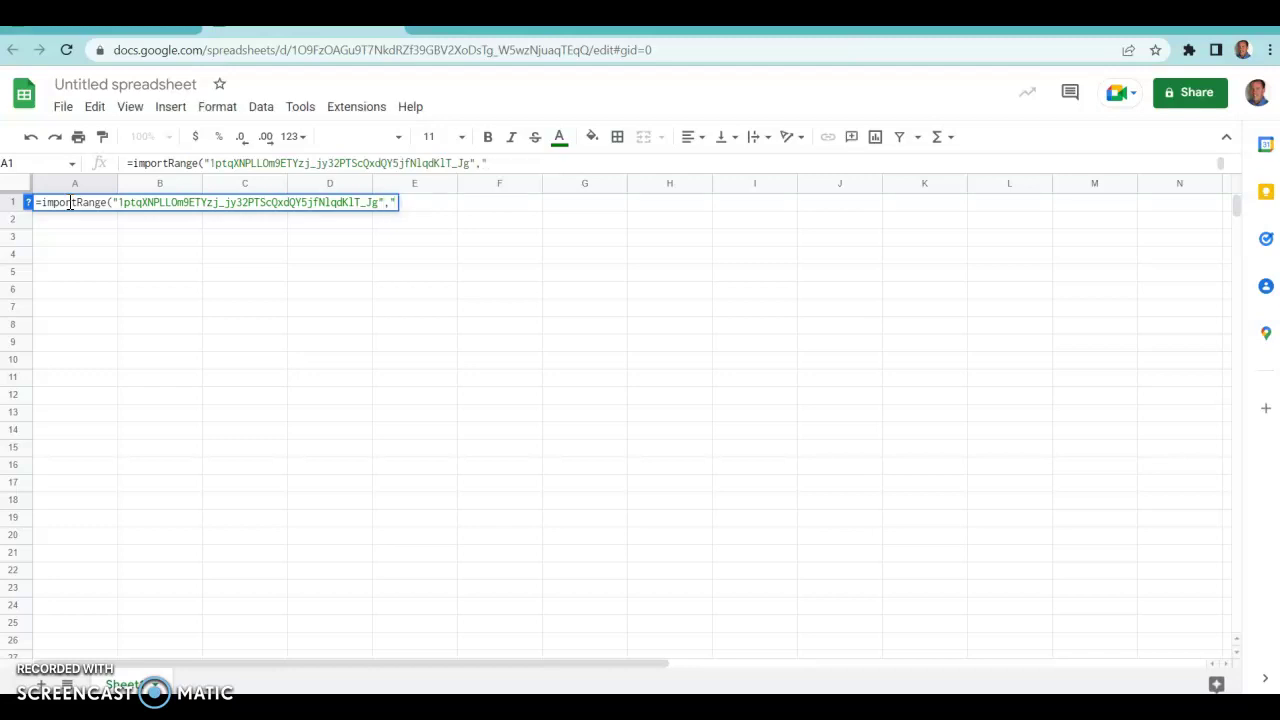
text(Bass!"))
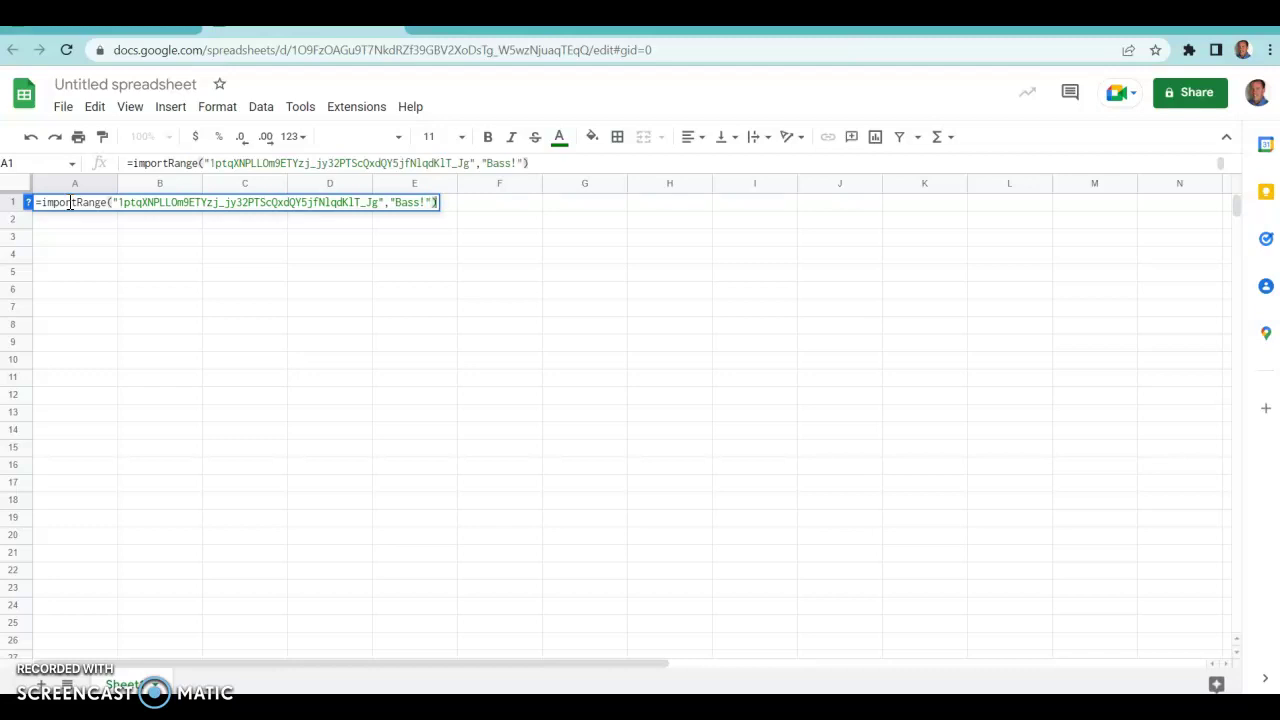
key(Return)
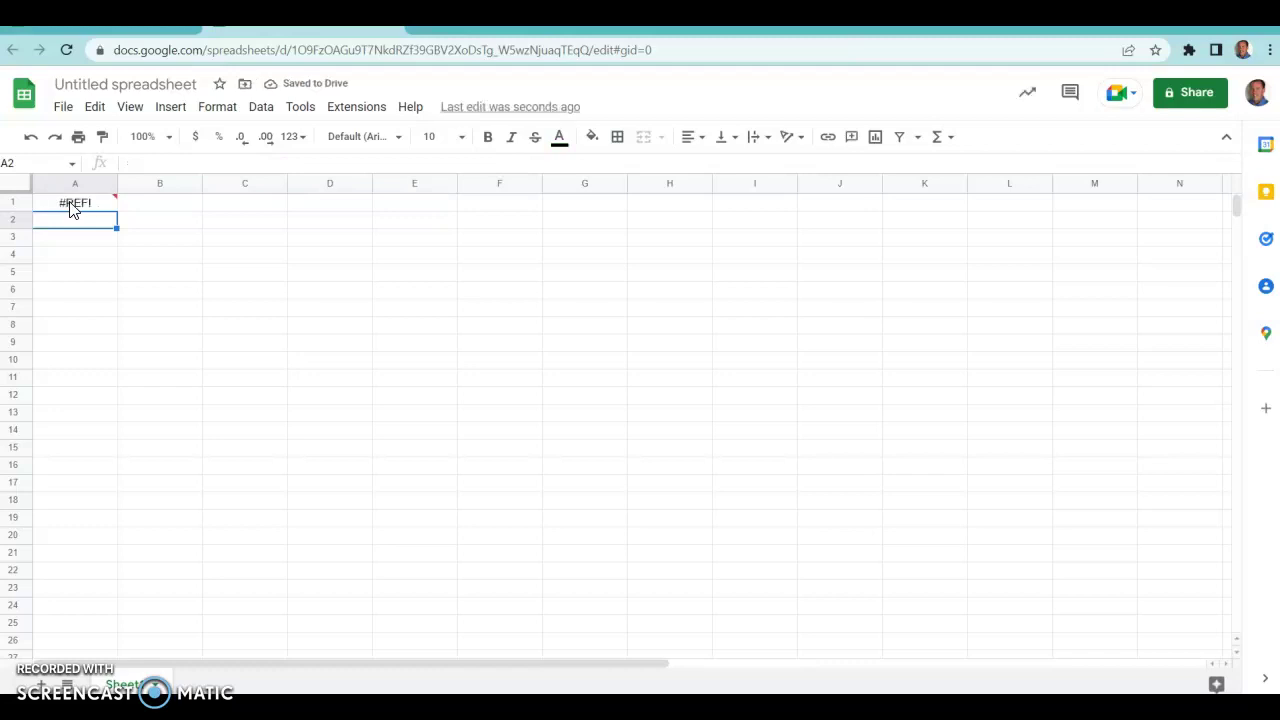
Allow A1 access to the source spreadsheet, then reopen the formula at the Bass! reference.
click(70, 207)
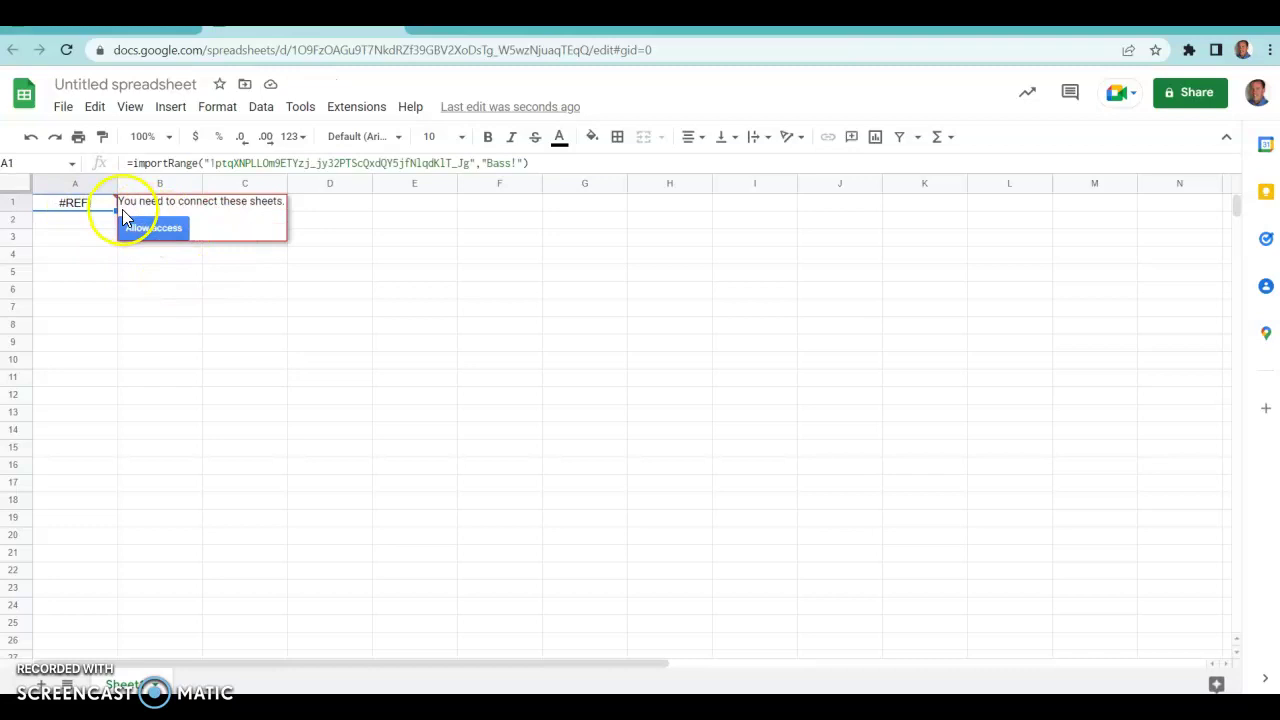
click(150, 228)
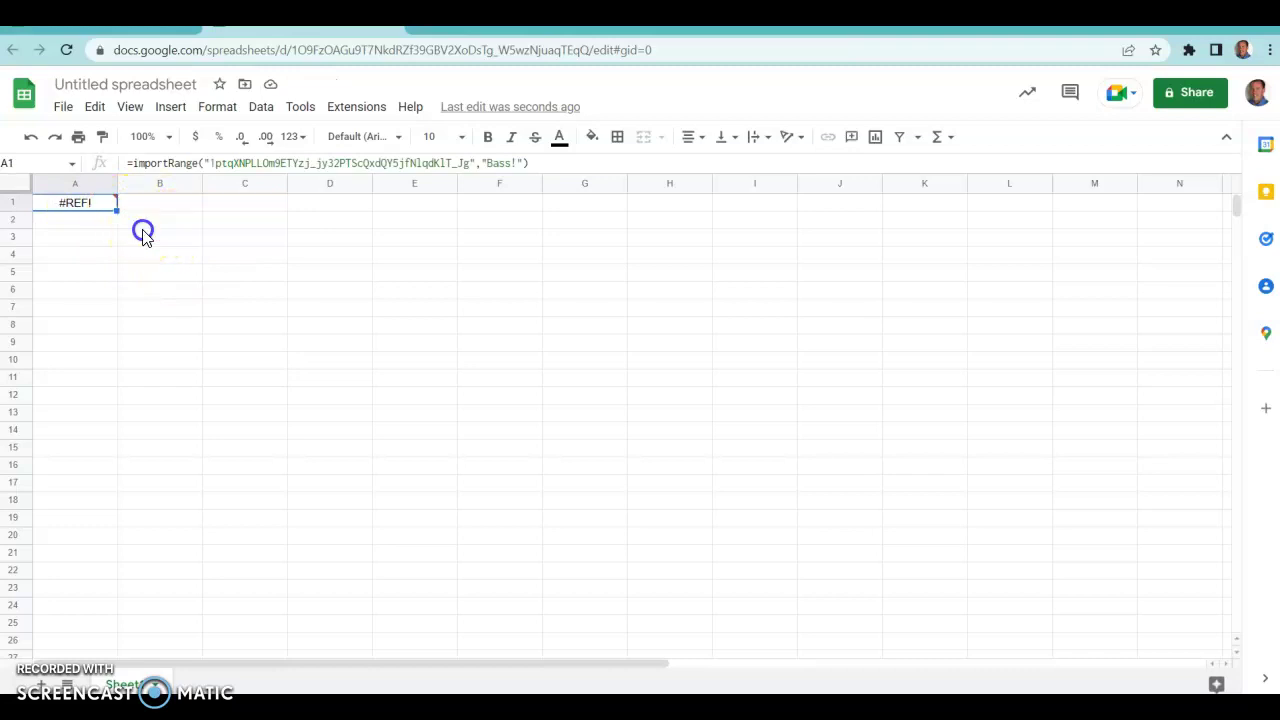
click(77, 207)
click(493, 165)
click(518, 163)
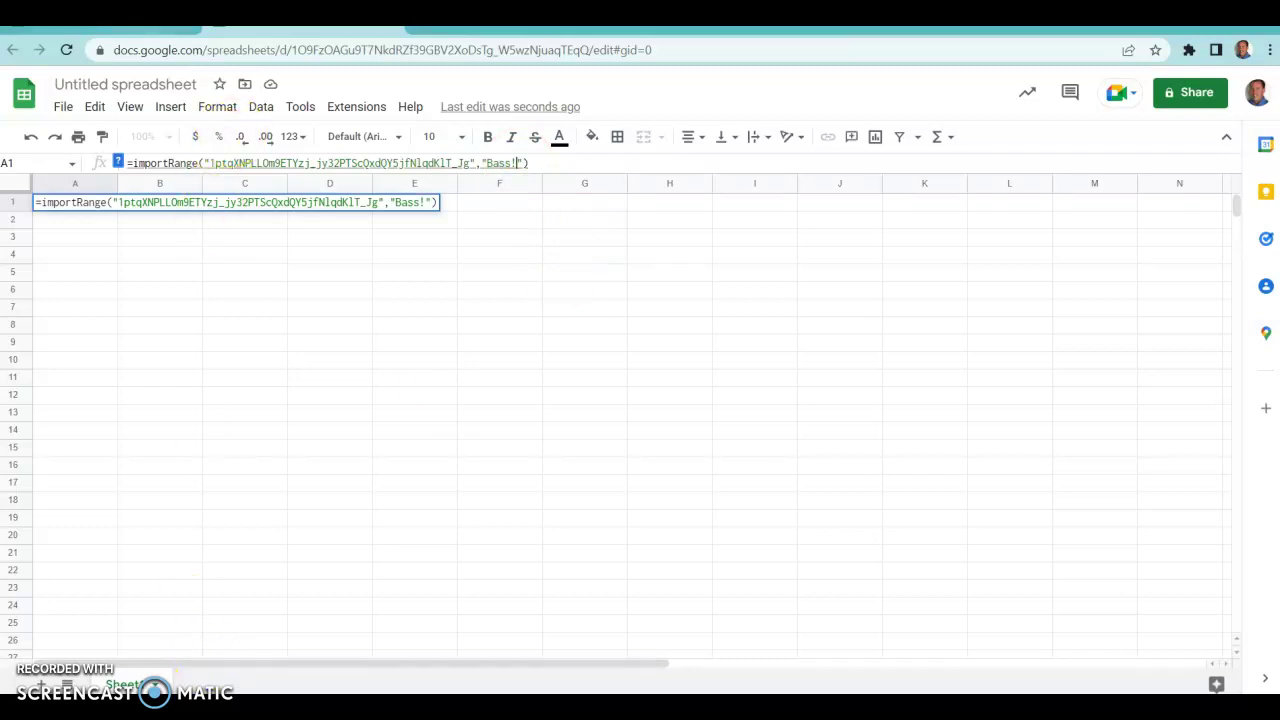
click(108, 28)
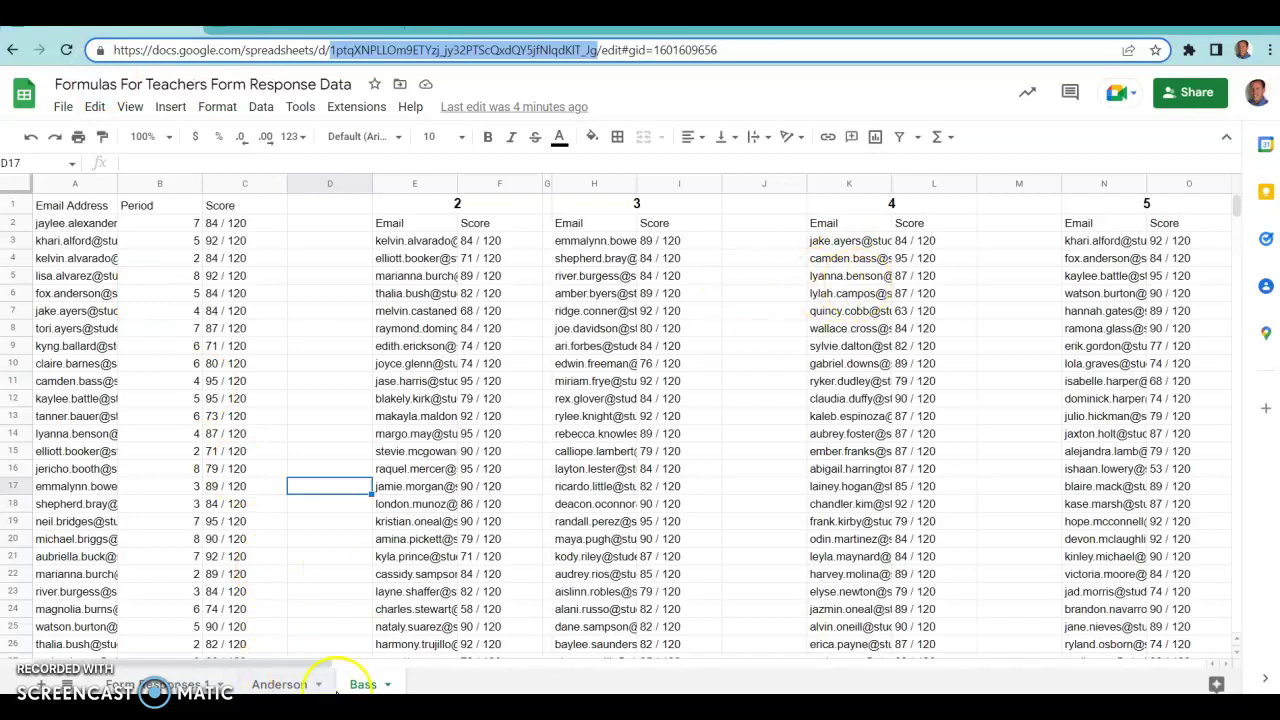
click(362, 685)
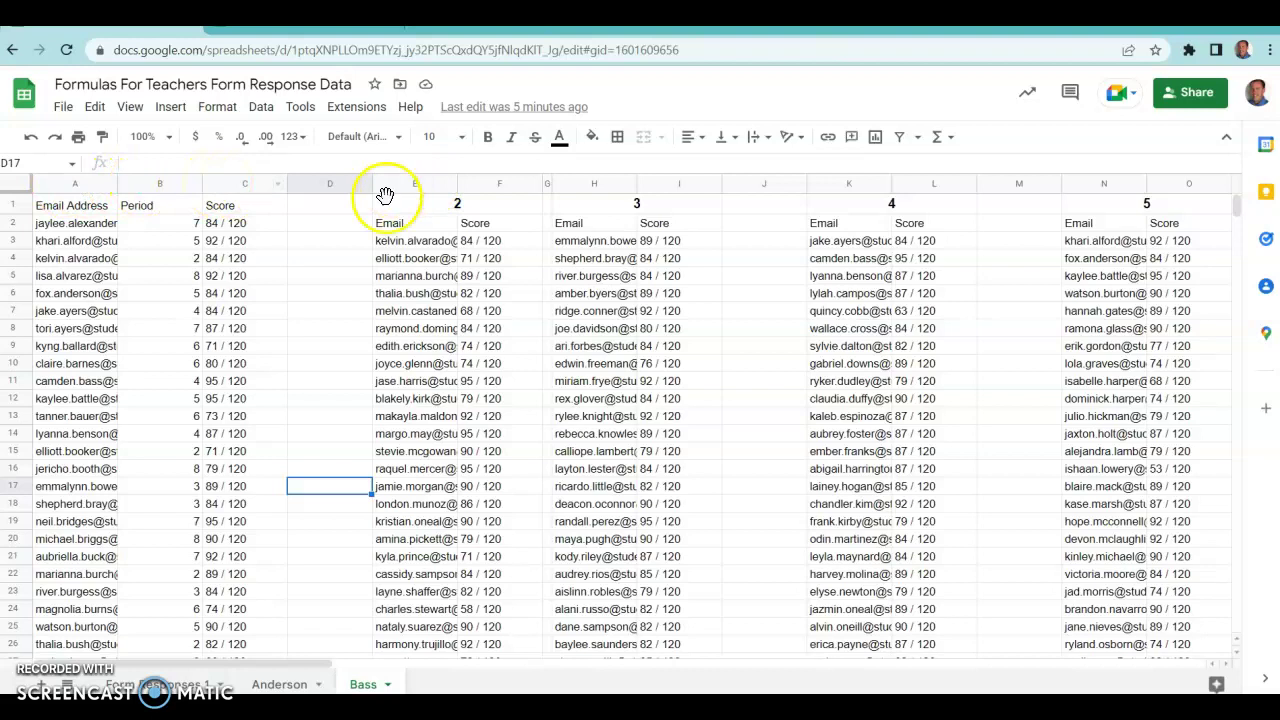
drag(288, 661, 314, 661)
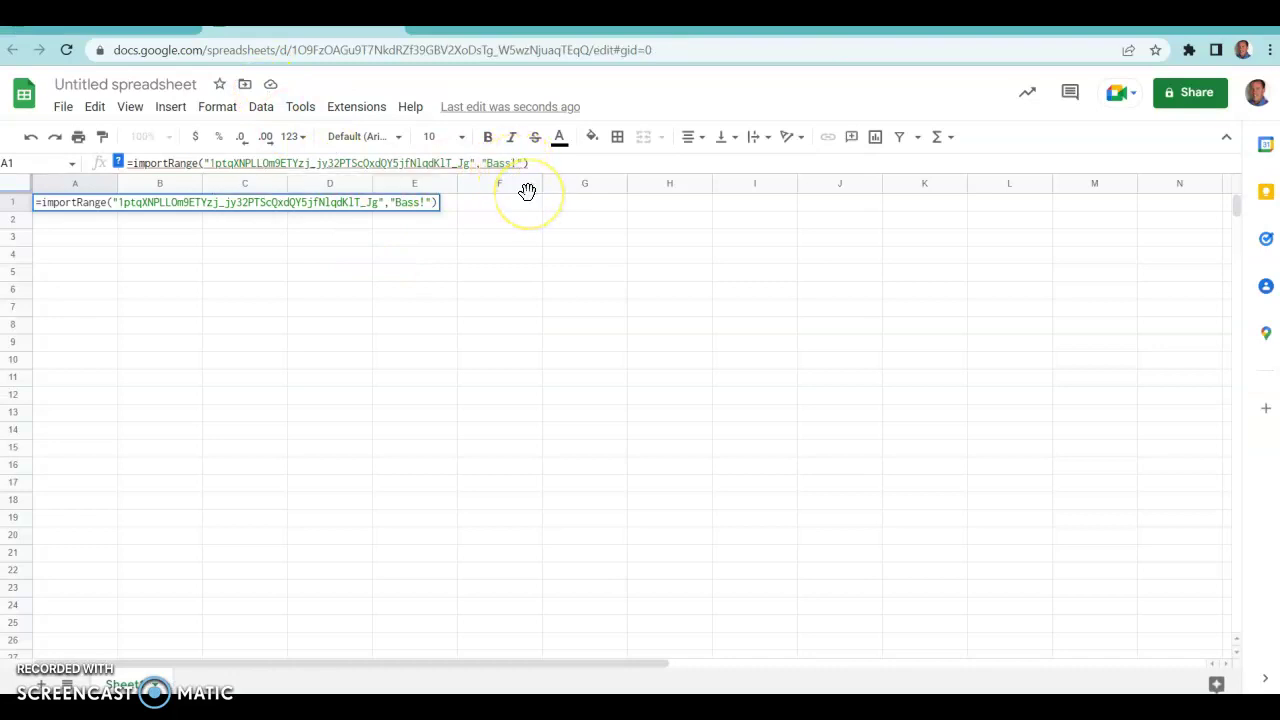
Change the import range to "Bass!E:X" and check the resulting A1 formula.
text(E:X)
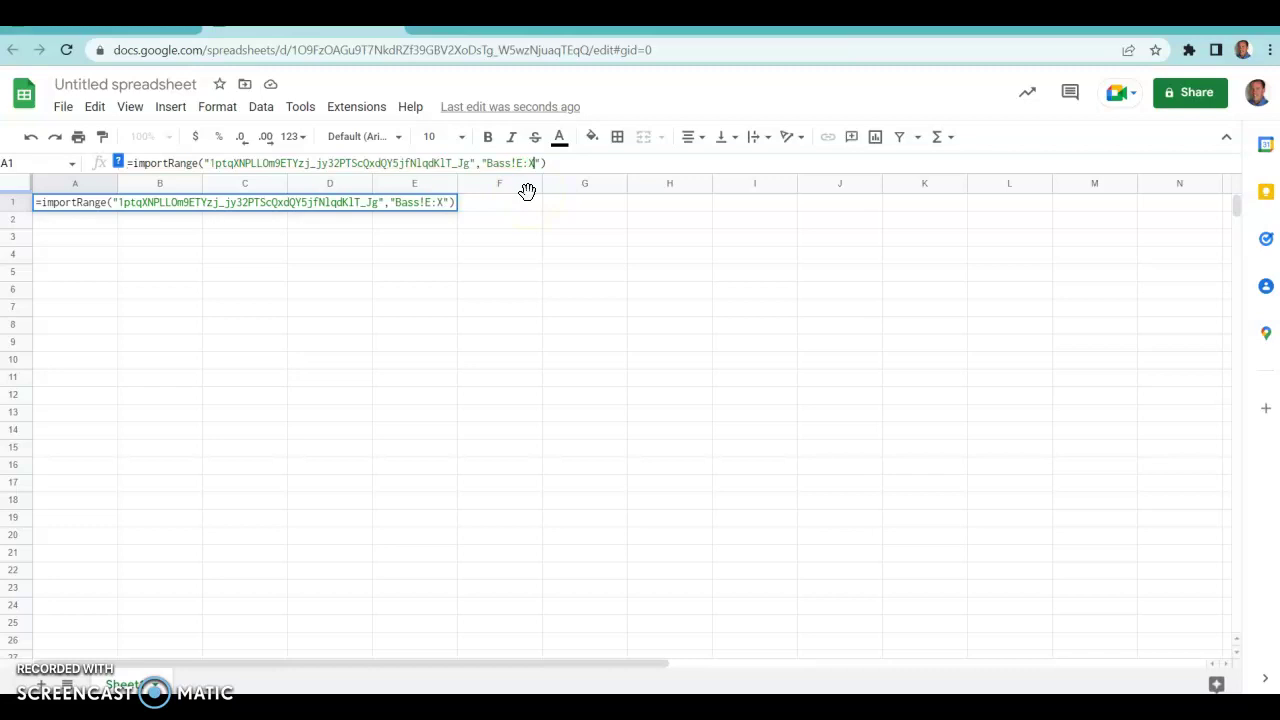
key(Return)
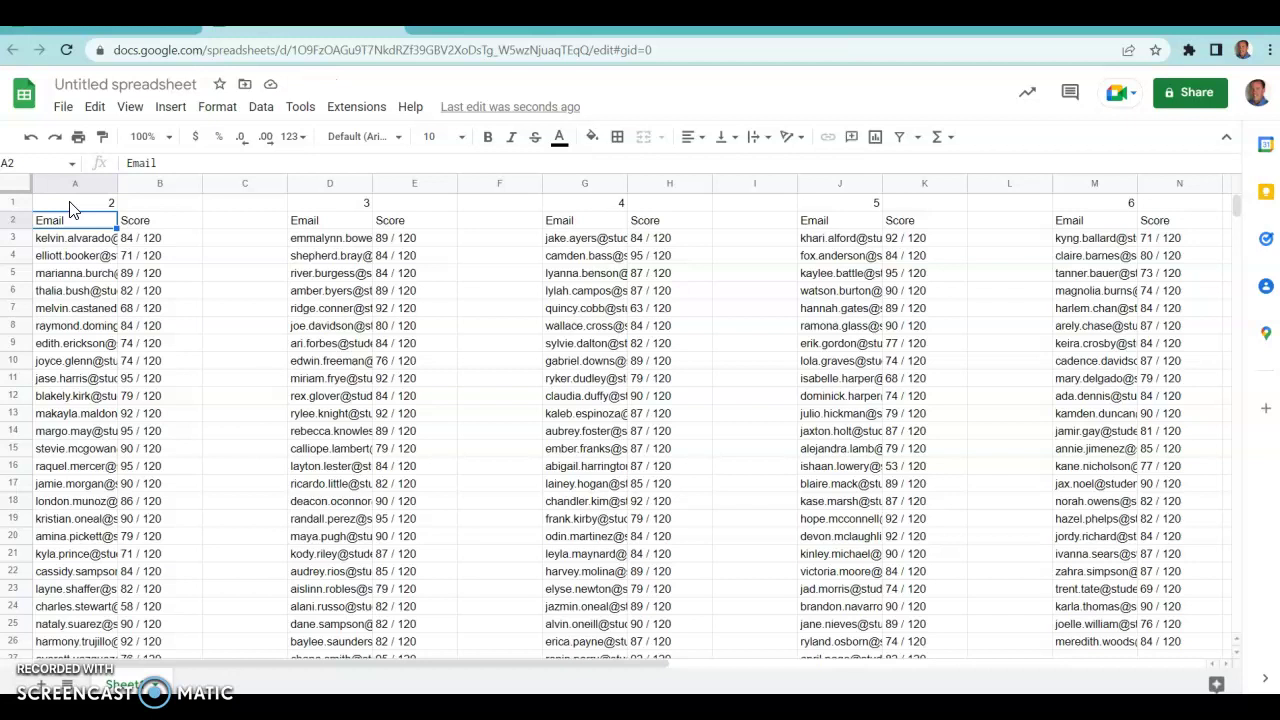
mouse_move(90, 262)
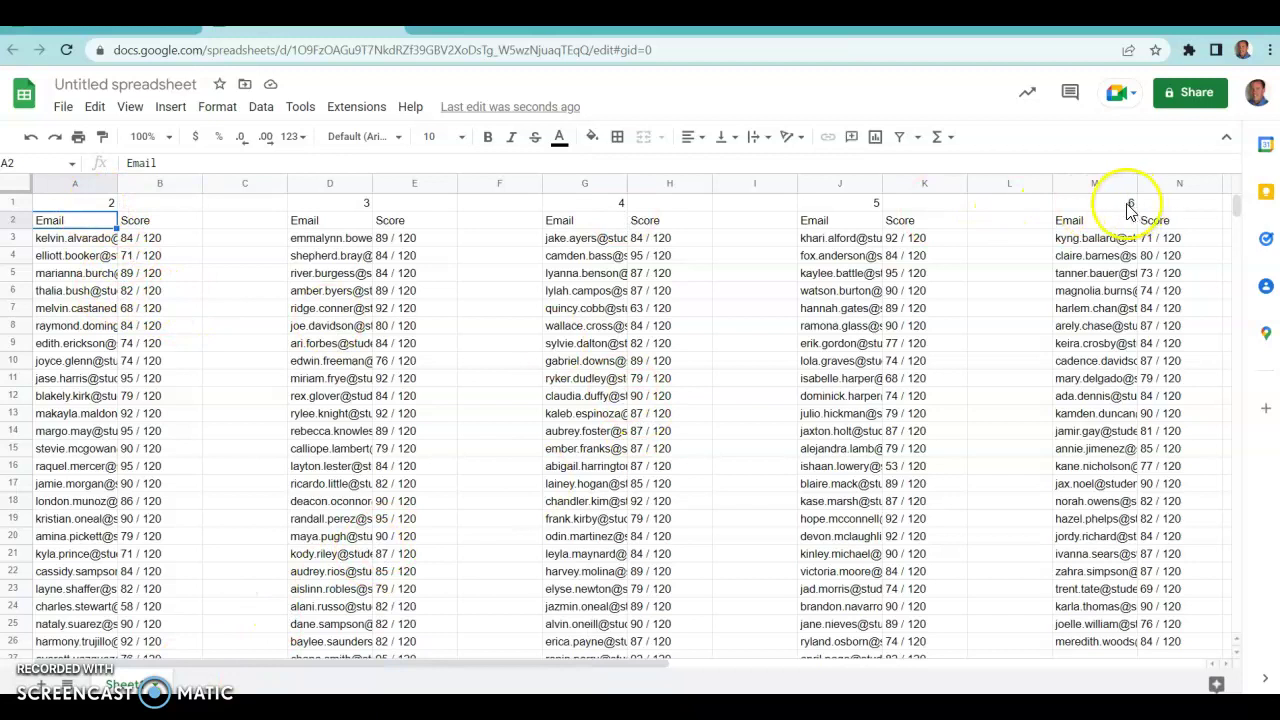
click(74, 203)
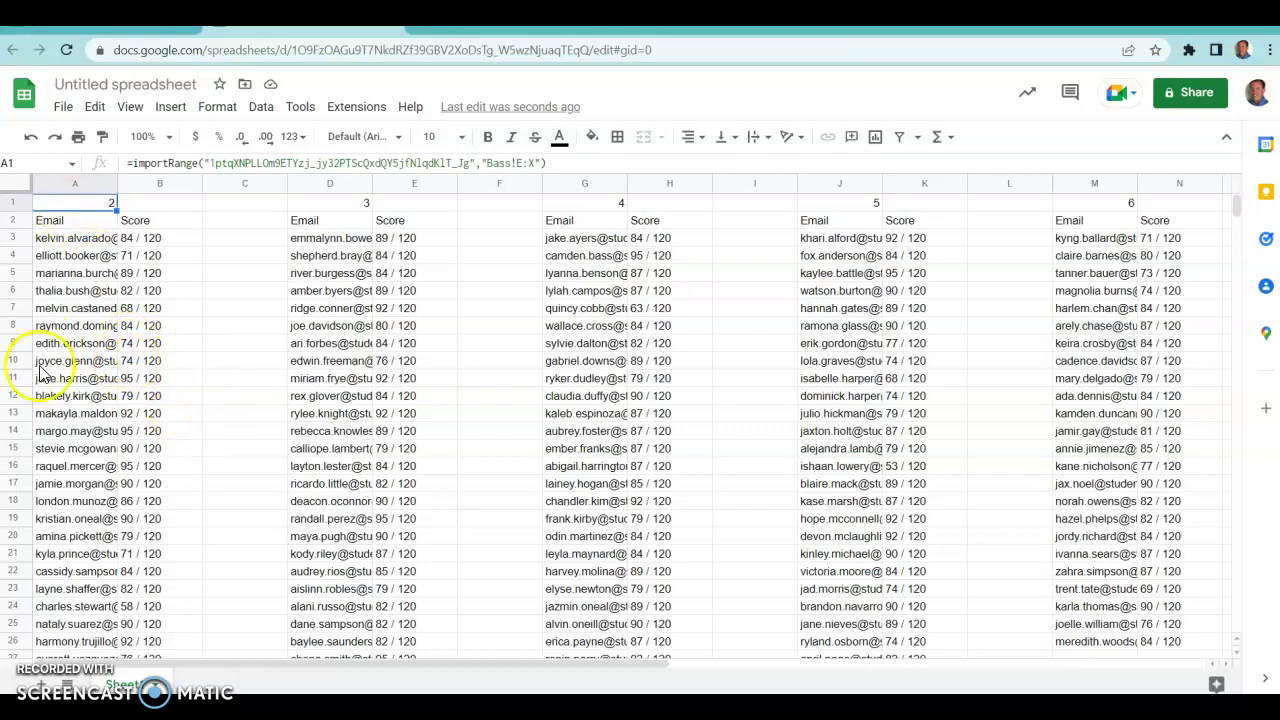
mouse_move(76, 438)
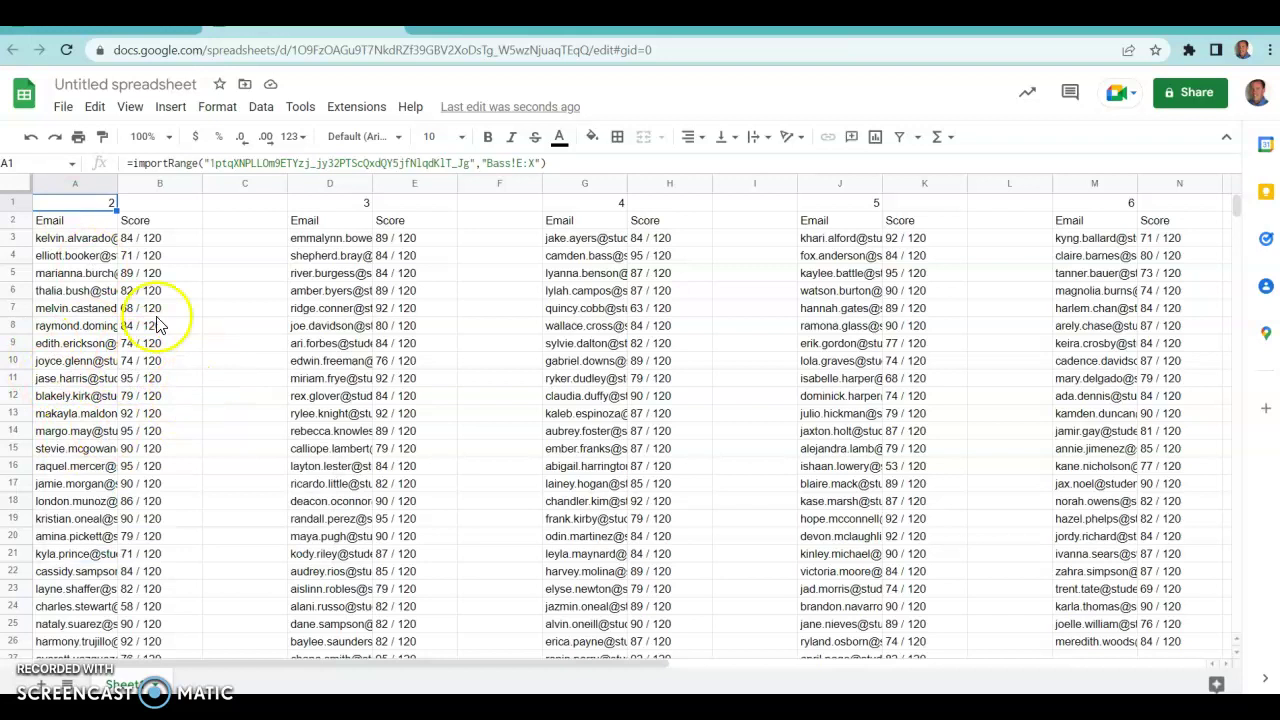
mouse_move(624, 385)
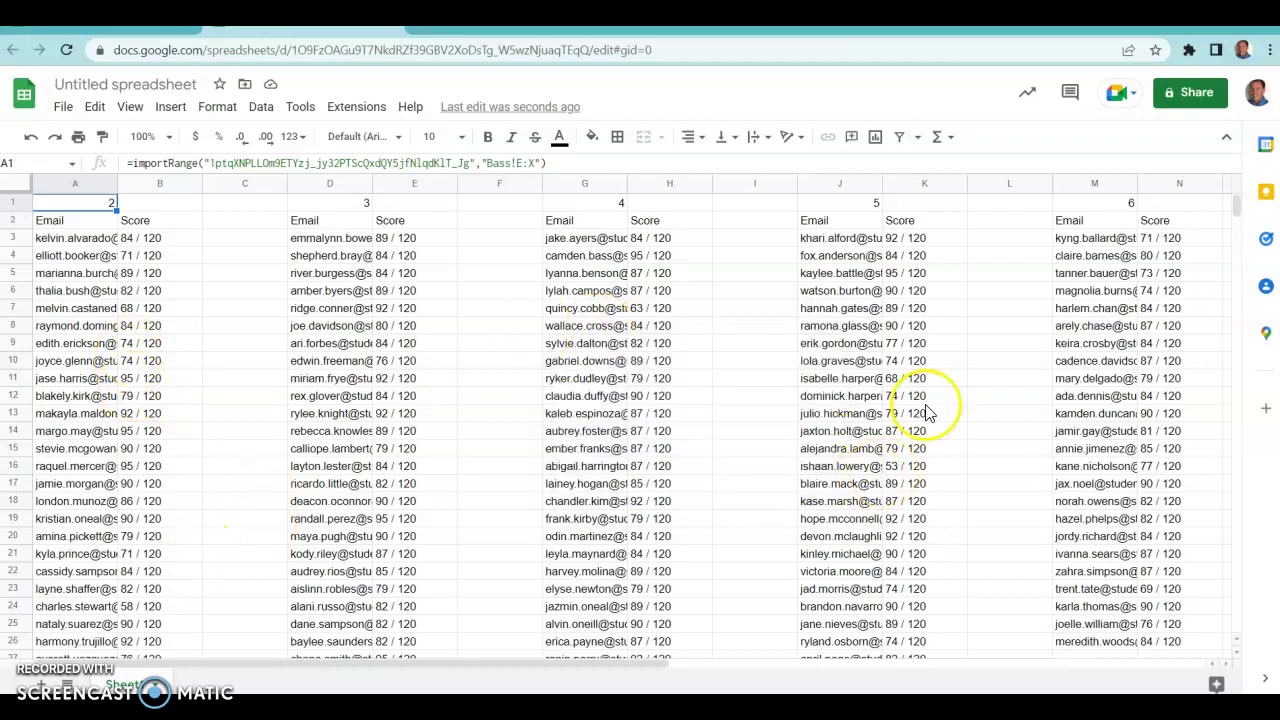
Name the spreadsheet "Bass's Kids" from the Share dialog and close it.
click(1200, 93)
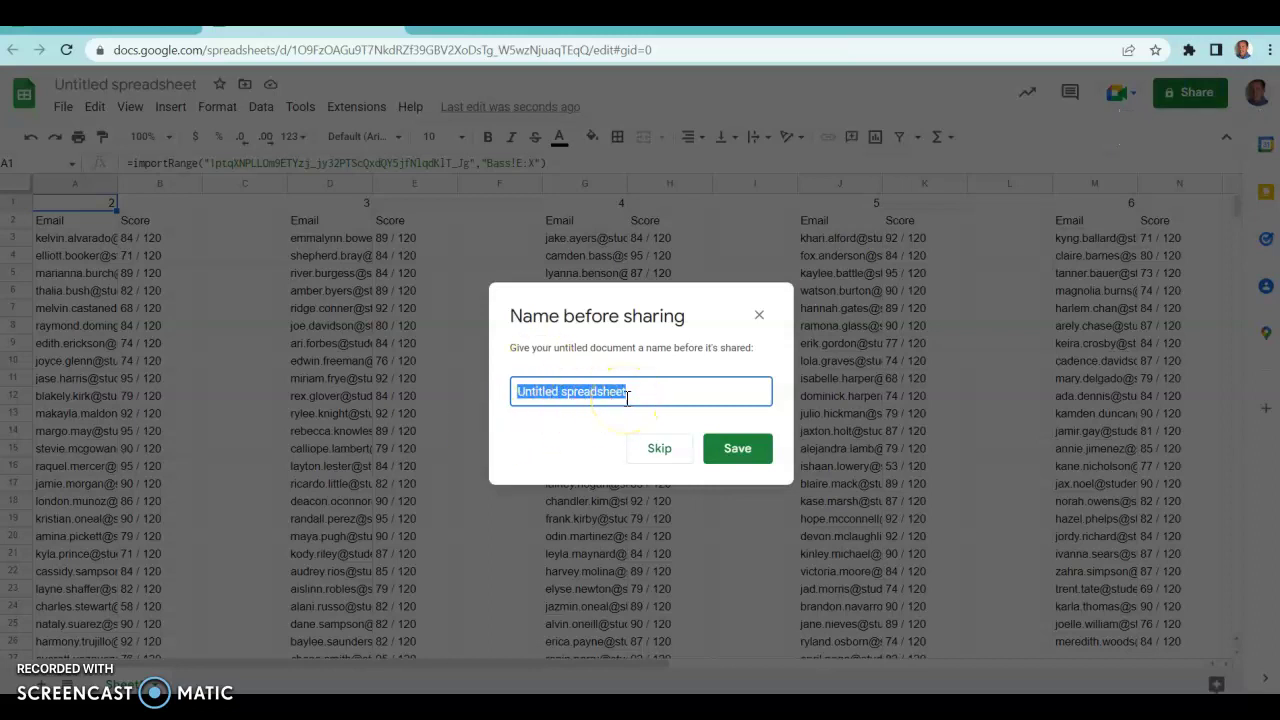
text(Bass)
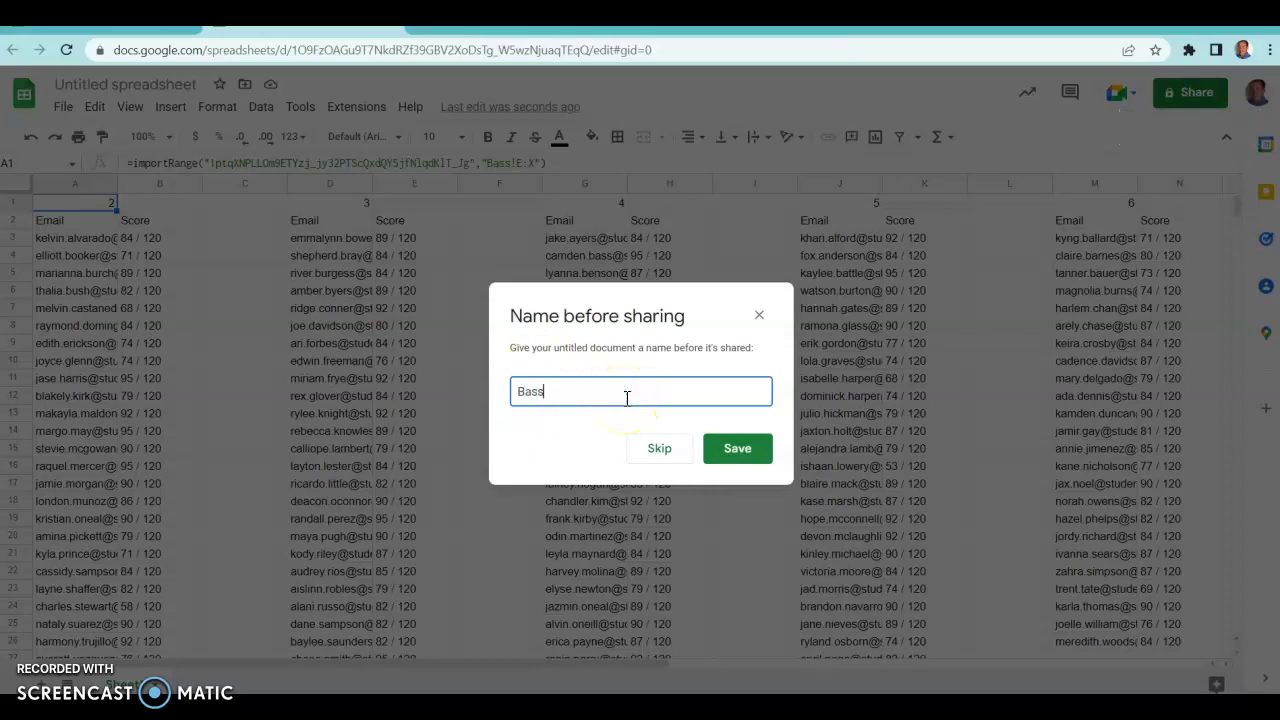
text('s Kids)
click(738, 451)
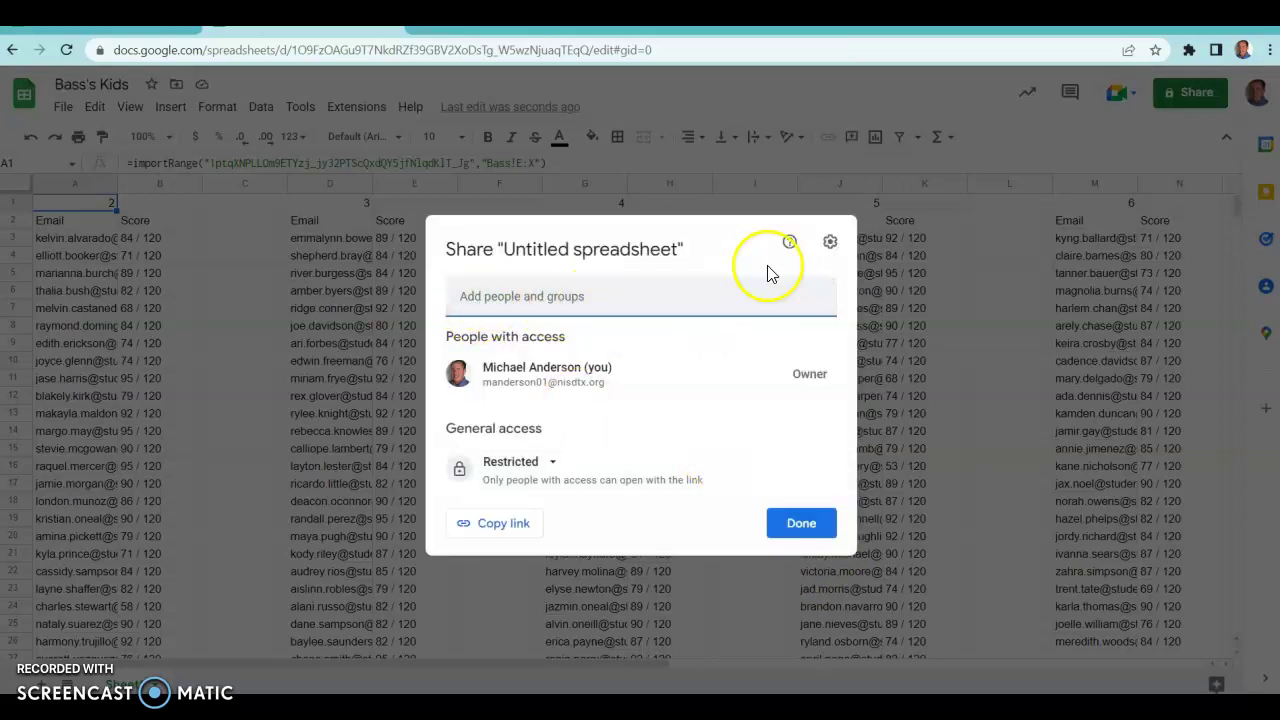
click(780, 538)
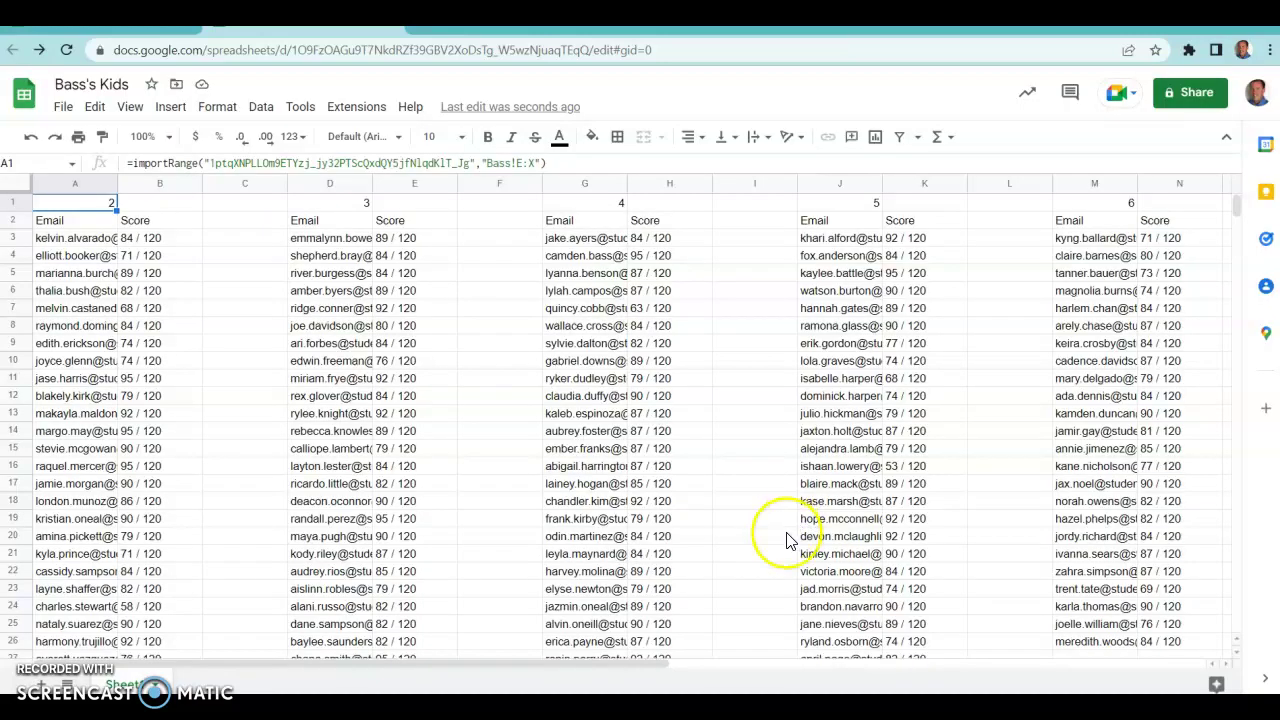